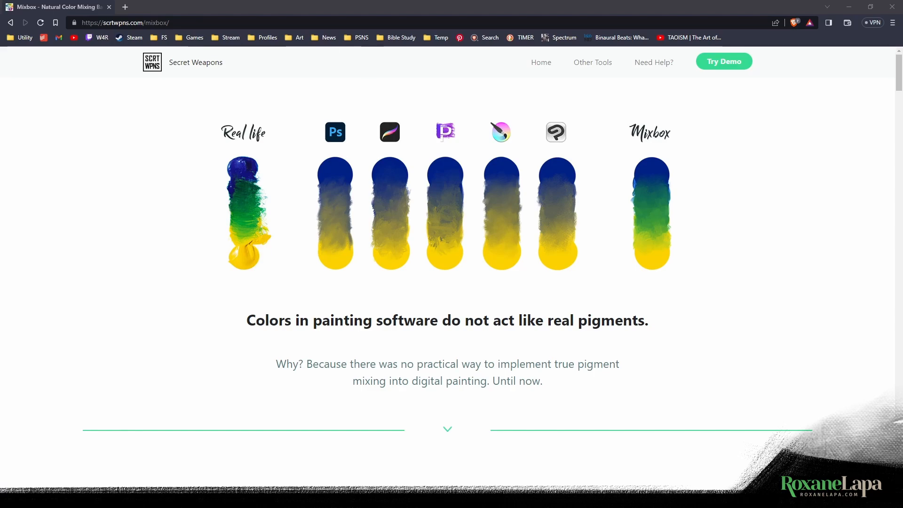
Open the Mixbox demo and paint a Prussian Blue patch with a Cadmium Yellow Light patch directly below it
left_click(724, 62)
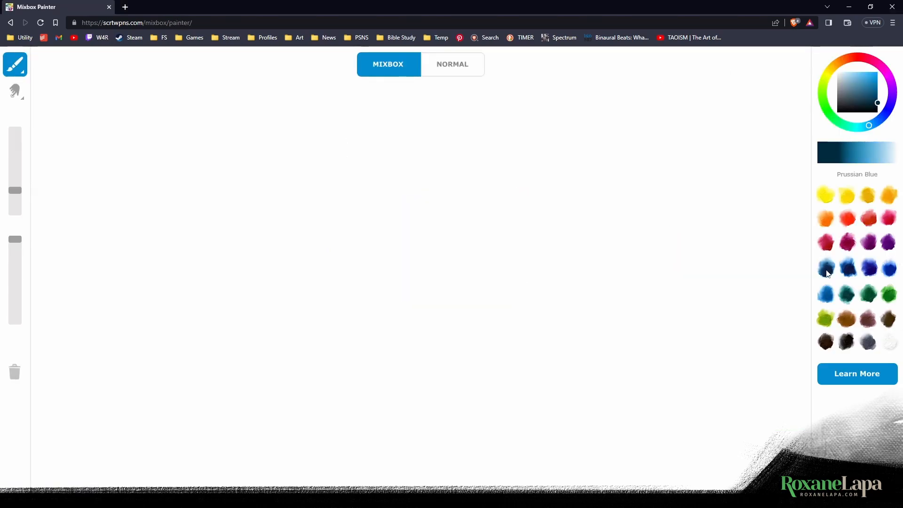
mouse_move(367, 210)
left_mouse_down()
mouse_move(367, 181)
mouse_move(374, 218)
mouse_move(391, 184)
mouse_move(424, 212)
mouse_move(358, 191)
mouse_move(370, 204)
mouse_move(430, 197)
mouse_move(373, 206)
mouse_move(370, 193)
mouse_move(392, 237)
mouse_move(406, 183)
mouse_move(424, 227)
mouse_move(377, 234)
mouse_move(428, 228)
mouse_move(371, 218)
mouse_move(386, 231)
mouse_move(396, 195)
mouse_move(431, 206)
mouse_move(386, 197)
mouse_move(442, 172)
mouse_move(352, 179)
mouse_move(385, 182)
left_mouse_up()
mouse_move(362, 225)
left_mouse_down()
mouse_move(374, 183)
mouse_move(399, 237)
mouse_move(416, 187)
mouse_move(430, 228)
mouse_move(373, 236)
mouse_move(383, 240)
mouse_move(370, 211)
left_mouse_up()
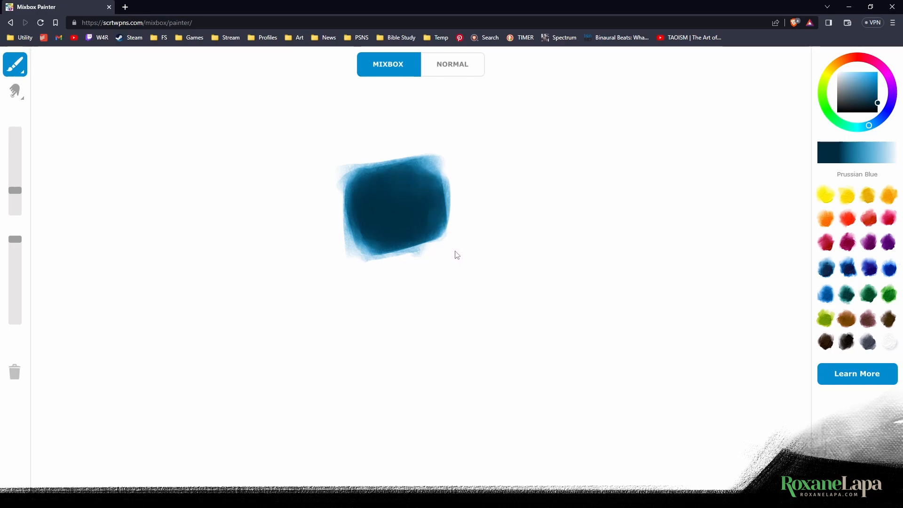
left_click(826, 197)
mouse_move(386, 265)
left_mouse_down()
mouse_move(405, 258)
mouse_move(374, 279)
mouse_move(386, 312)
mouse_move(382, 287)
mouse_move(400, 283)
mouse_move(419, 301)
mouse_move(427, 264)
mouse_move(444, 287)
mouse_move(440, 254)
mouse_move(448, 297)
mouse_move(411, 288)
left_mouse_up()
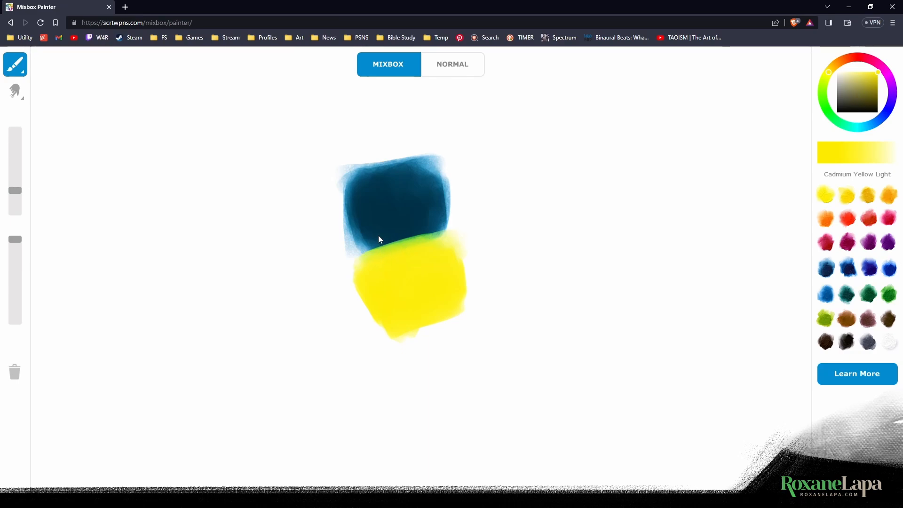
Blend the yellow up into the blue patch and paint a separate swatch beside it with the green sampled from the mix
mouse_move(385, 253)
left_mouse_down()
mouse_move(375, 229)
mouse_move(395, 260)
mouse_move(404, 226)
mouse_move(414, 242)
mouse_move(384, 219)
left_mouse_up()
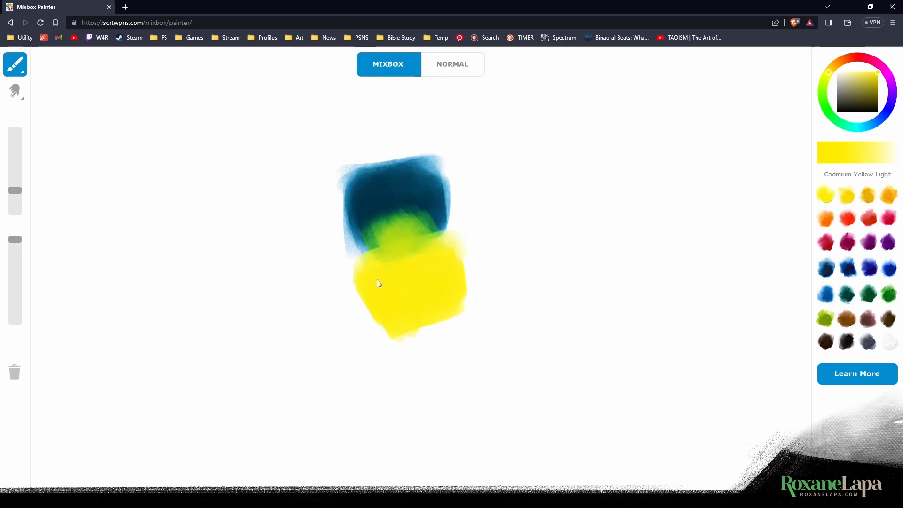
left_click(424, 222, "alt")
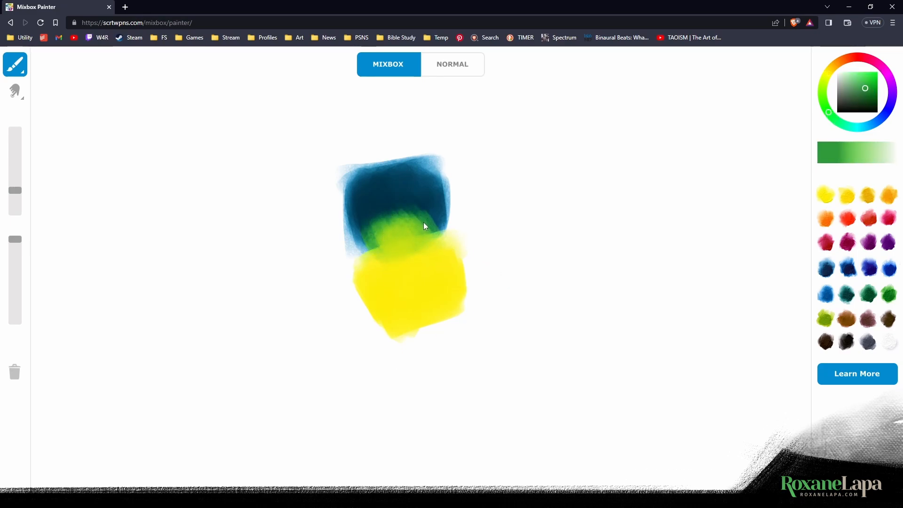
mouse_move(491, 186)
left_mouse_down()
mouse_move(516, 250)
mouse_move(530, 196)
mouse_move(515, 261)
mouse_move(504, 185)
mouse_move(521, 252)
mouse_move(543, 196)
mouse_move(542, 265)
mouse_move(503, 186)
mouse_move(512, 251)
mouse_move(536, 204)
mouse_move(576, 275)
left_mouse_up()
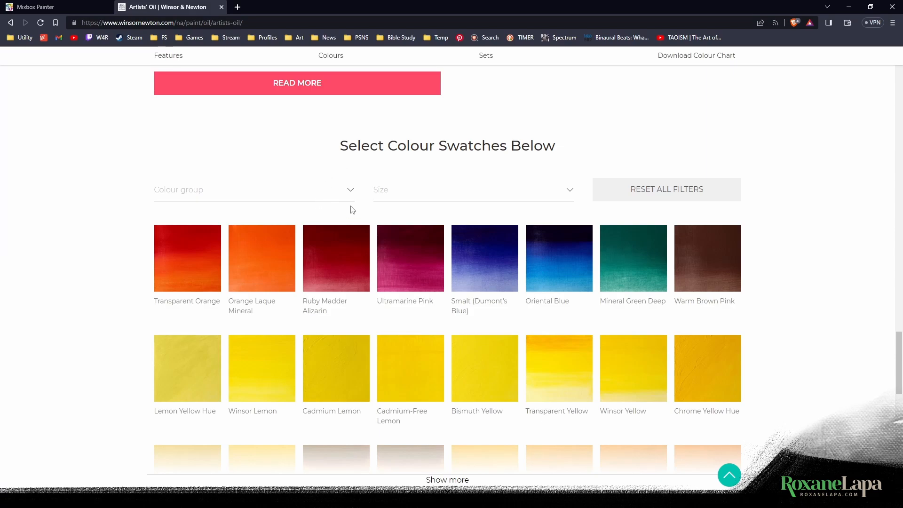
Expand the full list of Winsor & Newton Artists' Oil colour swatches and browse through to the blues
scroll(439, 256, "down", 4)
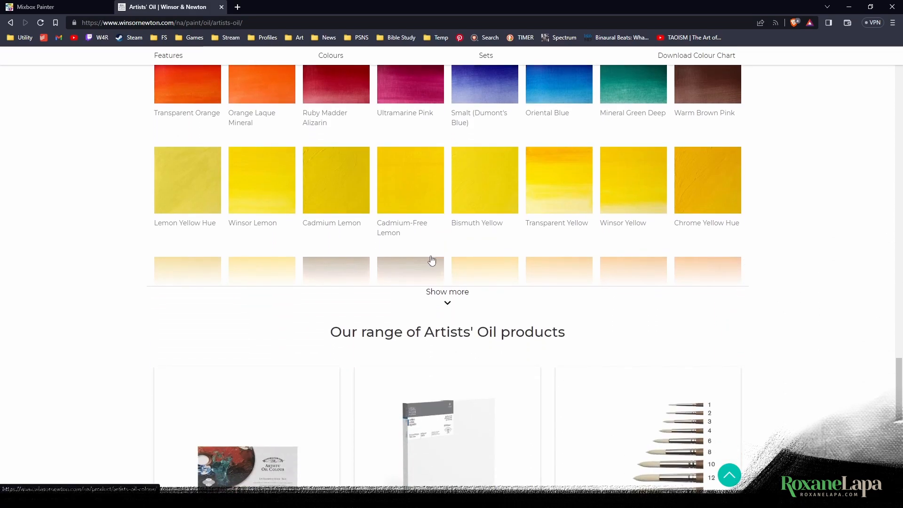
left_click(447, 302)
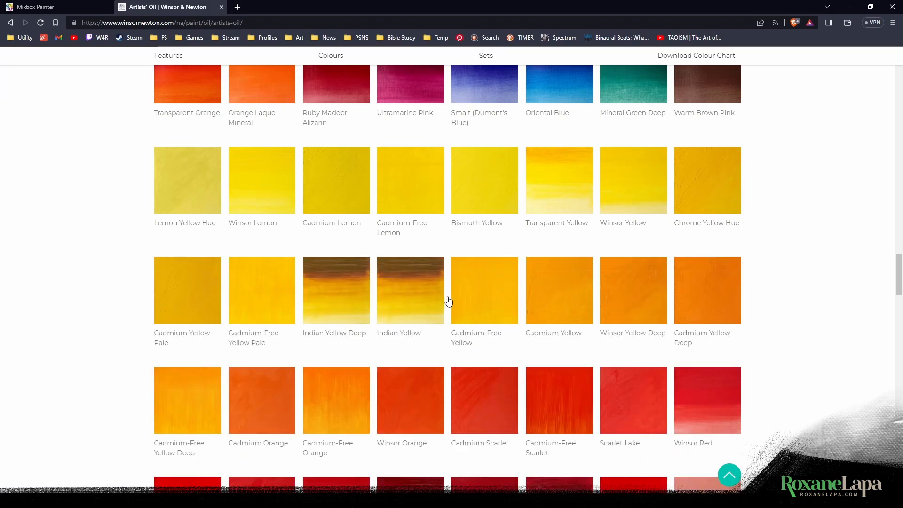
scroll(448, 300, "down", 5)
scroll(447, 300, "down", 4)
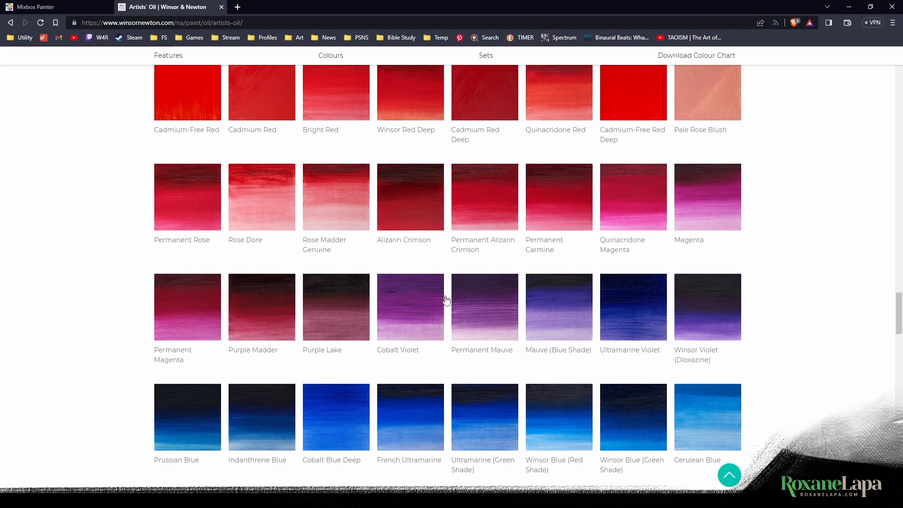
scroll(447, 300, "down", 1)
scroll(447, 300, "down", 3)
scroll(442, 298, "up", 1)
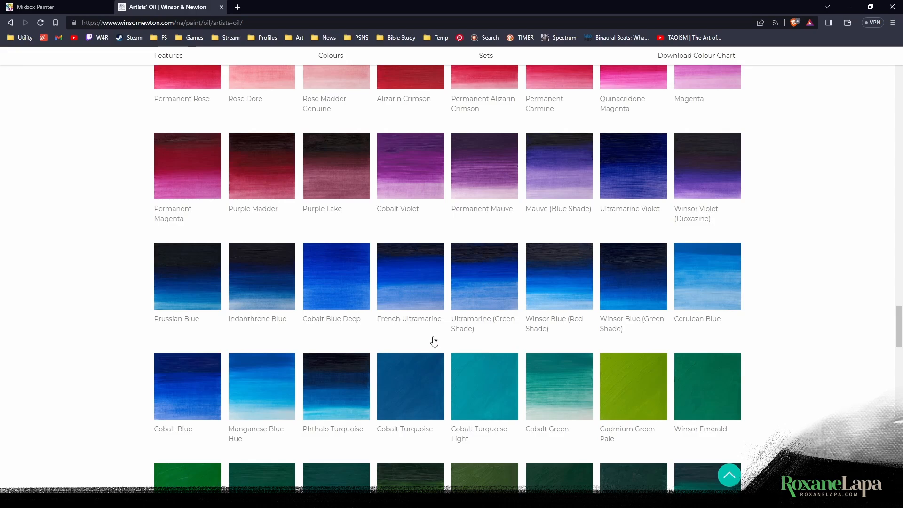
Capture the French Ultramarine swatch as a screenshot, switch to Corel Painter and paste it beside the blue patch
key("super+shift+s")
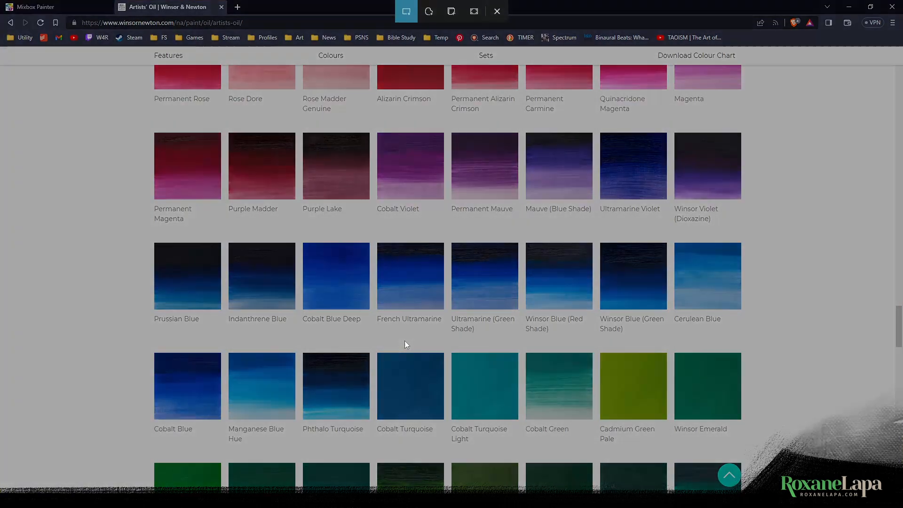
left_click_drag(372, 236, 449, 324)
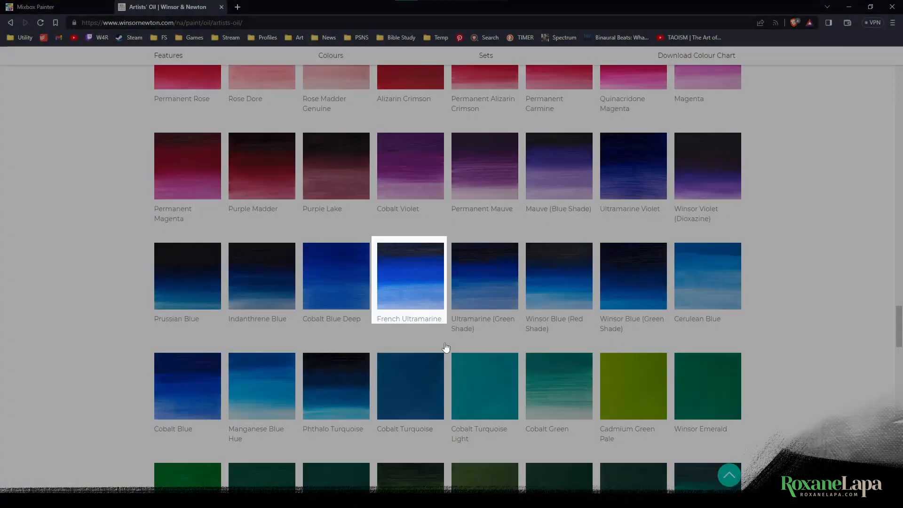
key("alt+Tab")
key("ctrl+v")
left_click_drag(458, 256, 517, 134)
key("b")
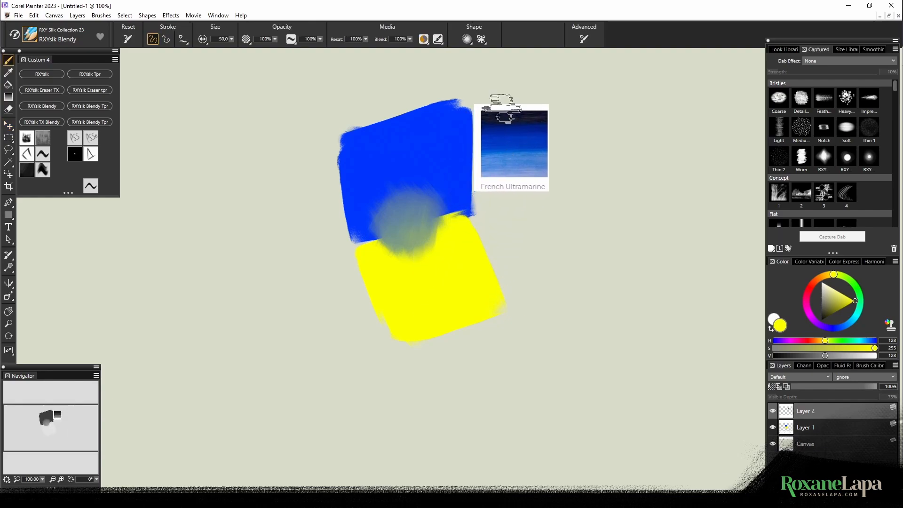
Sample the darkest tone of the French Ultramarine swatch, paint a thick stroke beside it and smear it downward into thin paint
left_click(501, 116, "alt")
left_click_drag(520, 227, 395, 228)
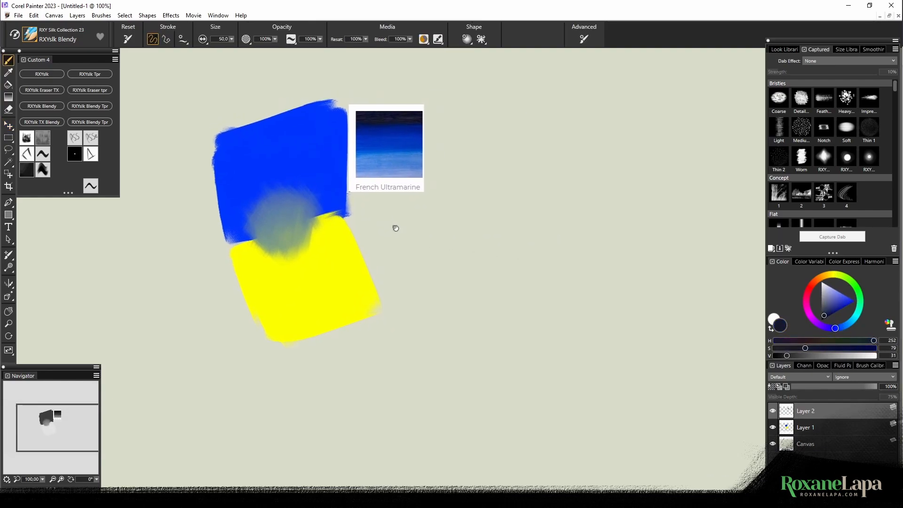
mouse_move(489, 159)
left_mouse_down()
mouse_move(559, 124)
mouse_move(556, 140)
mouse_move(493, 187)
mouse_move(528, 205)
mouse_move(536, 288)
left_mouse_up()
left_click_drag(512, 172, 538, 292)
mouse_move(516, 193)
left_mouse_down()
mouse_move(525, 301)
mouse_move(566, 159)
mouse_move(490, 221)
left_mouse_up()
left_click_drag(557, 160, 500, 212)
left_click_drag(541, 177, 490, 214)
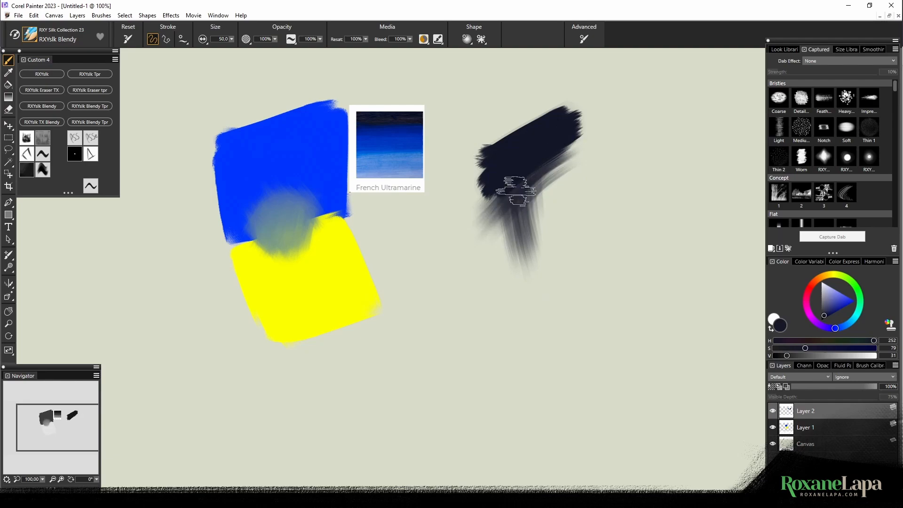
left_click_drag(567, 154, 512, 198)
left_click_drag(570, 145, 497, 231)
left_click_drag(538, 165, 519, 297)
mouse_move(522, 227)
left_mouse_down()
mouse_move(513, 282)
mouse_move(525, 310)
left_mouse_up()
left_click_drag(504, 182, 491, 219)
left_click_drag(555, 170, 521, 206)
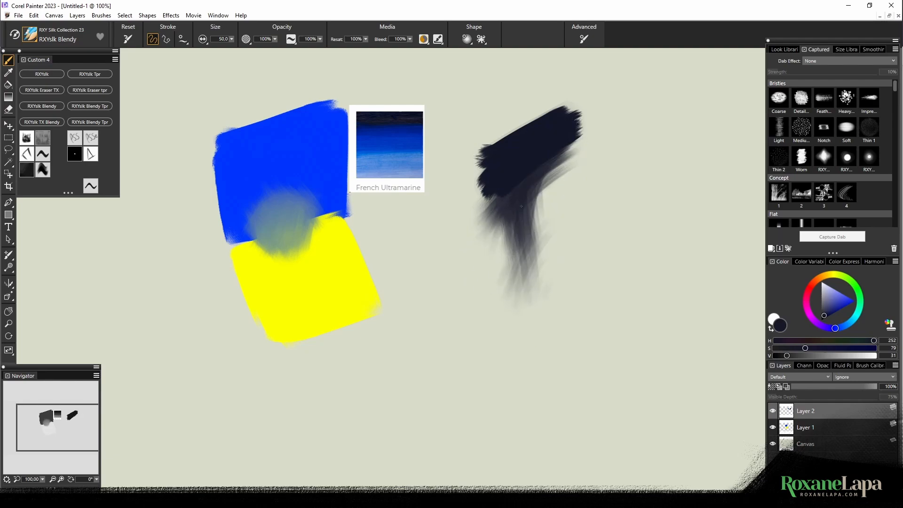
Sample the mid blue of the French Ultramarine swatch, paint a second stroke beside the dark one and smear it downward
left_click(399, 139, "alt")
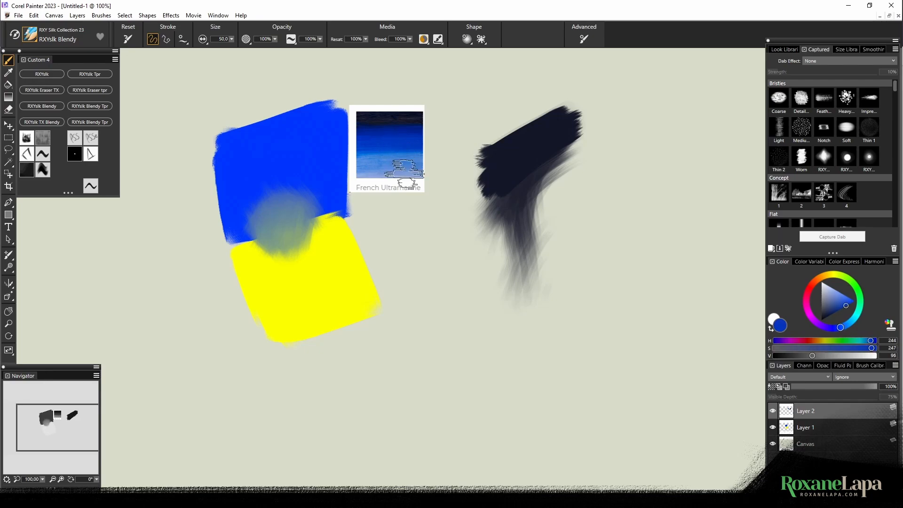
mouse_move(644, 157)
left_mouse_down()
mouse_move(617, 171)
mouse_move(661, 161)
mouse_move(644, 131)
left_mouse_up()
mouse_move(629, 164)
left_mouse_down()
mouse_move(691, 122)
mouse_move(661, 129)
left_mouse_up()
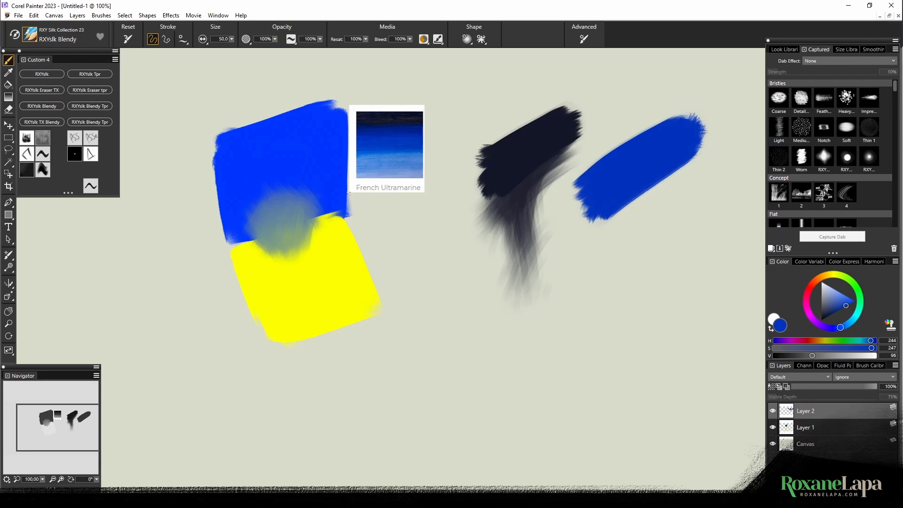
mouse_move(642, 189)
left_mouse_down()
mouse_move(592, 247)
mouse_move(600, 258)
mouse_move(631, 204)
mouse_move(674, 169)
mouse_move(602, 241)
left_mouse_up()
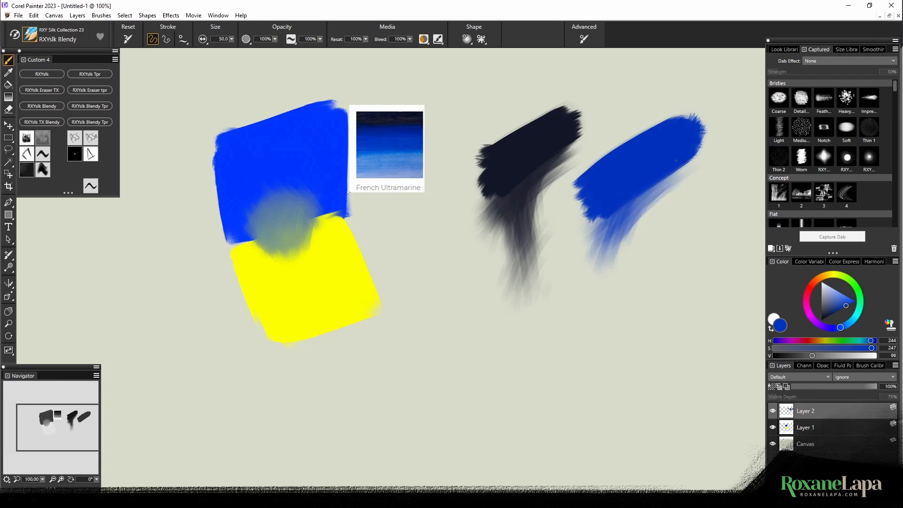
left_click_drag(675, 159, 596, 247)
mouse_move(641, 210)
left_mouse_down()
mouse_move(593, 282)
mouse_move(615, 271)
left_mouse_up()
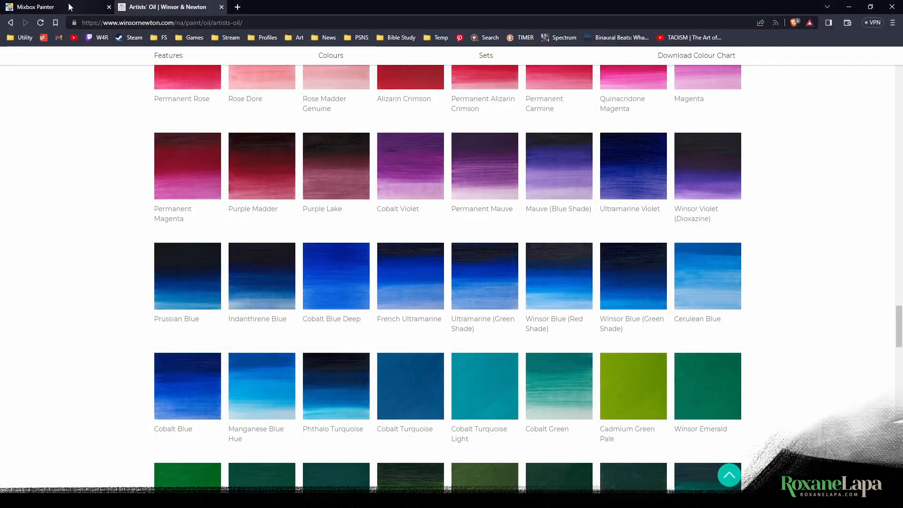
Look up "phthalo" on howjsay.com in a new browser tab and play its pronunciation
left_click(70, 8)
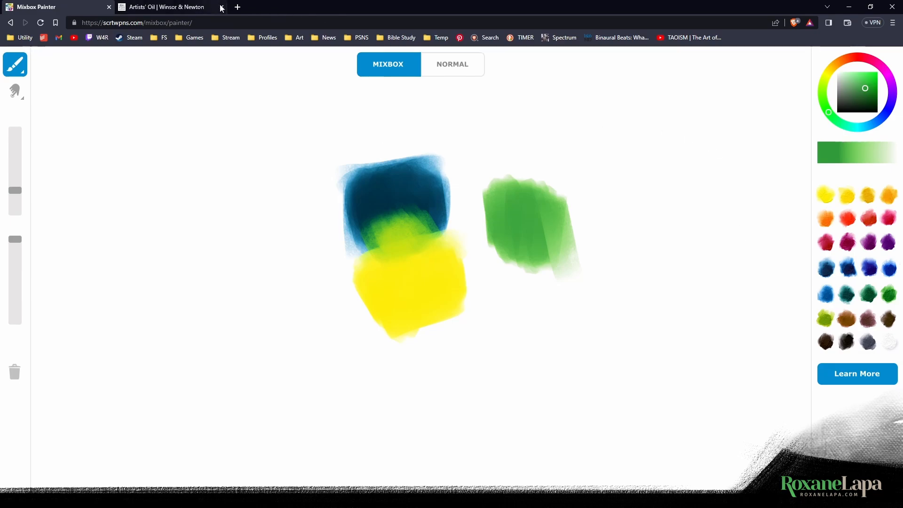
left_click(238, 7)
type("howjsay")
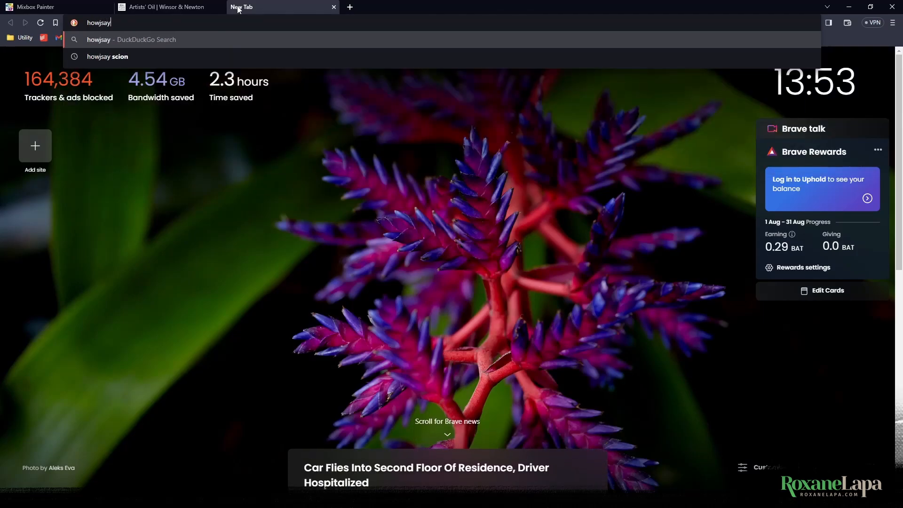
type(".com")
key("Return")
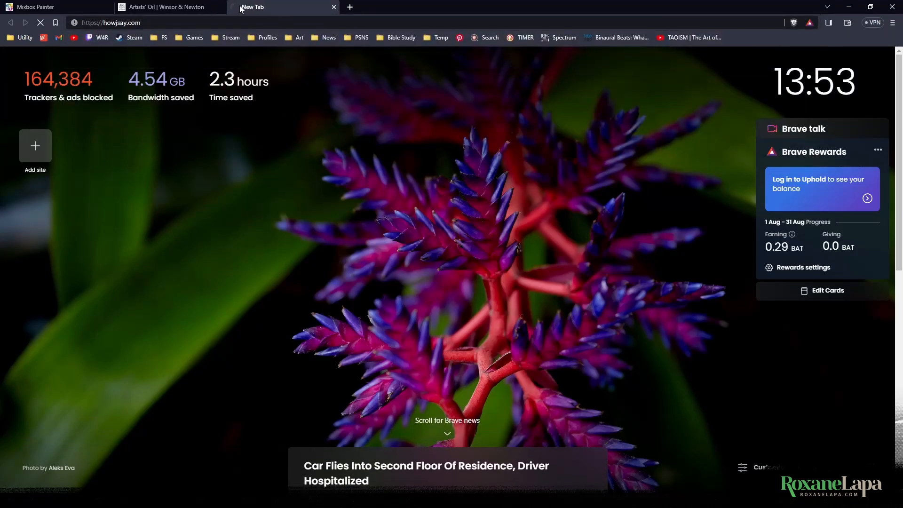
type("phthalo")
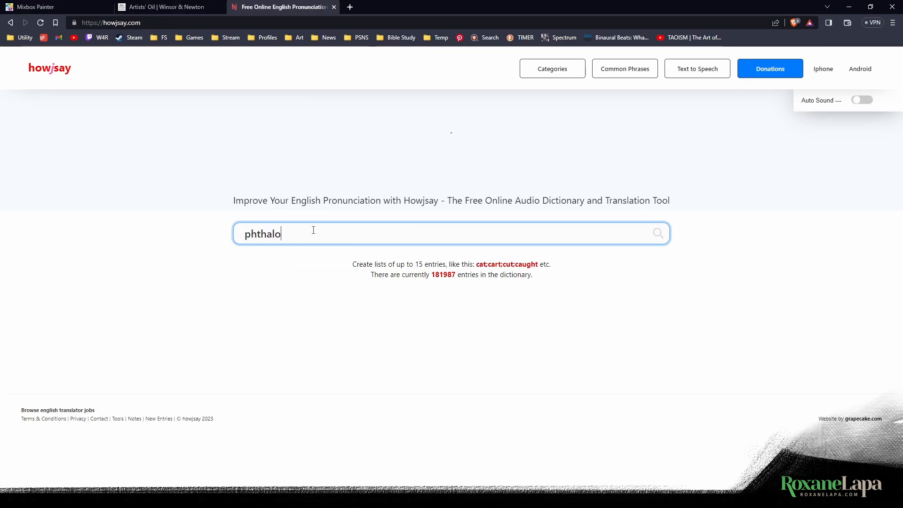
key("Return")
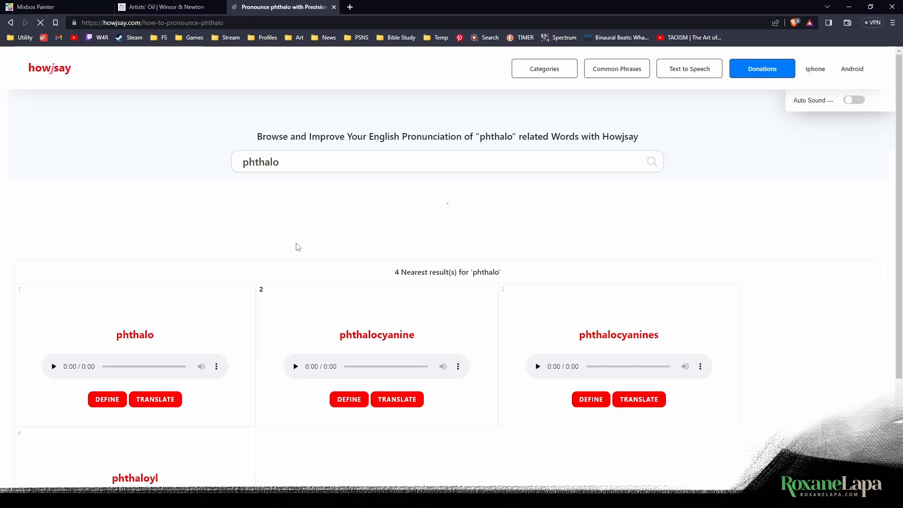
left_click(53, 367)
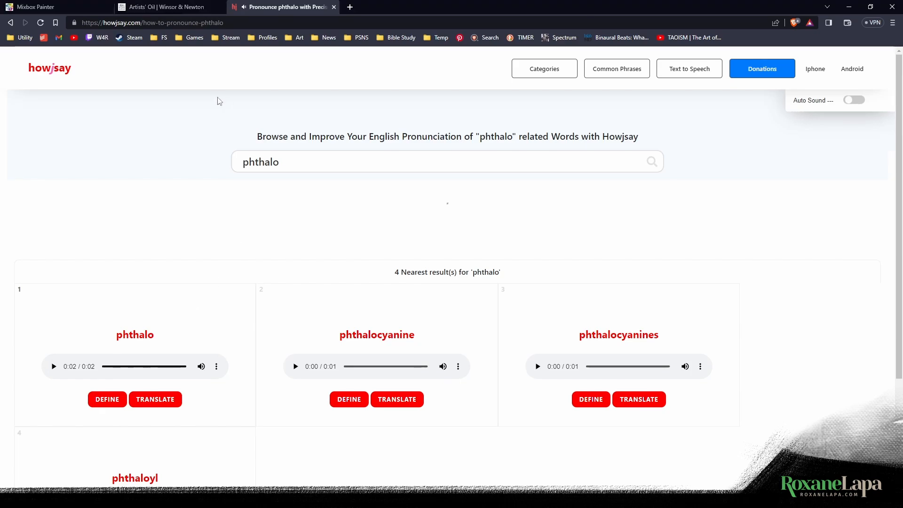
Return to the Mixbox painter and paint a Phthalo Blue patch on the empty canvas beside the Prussian Blue one
left_click(164, 7)
left_click(73, 7)
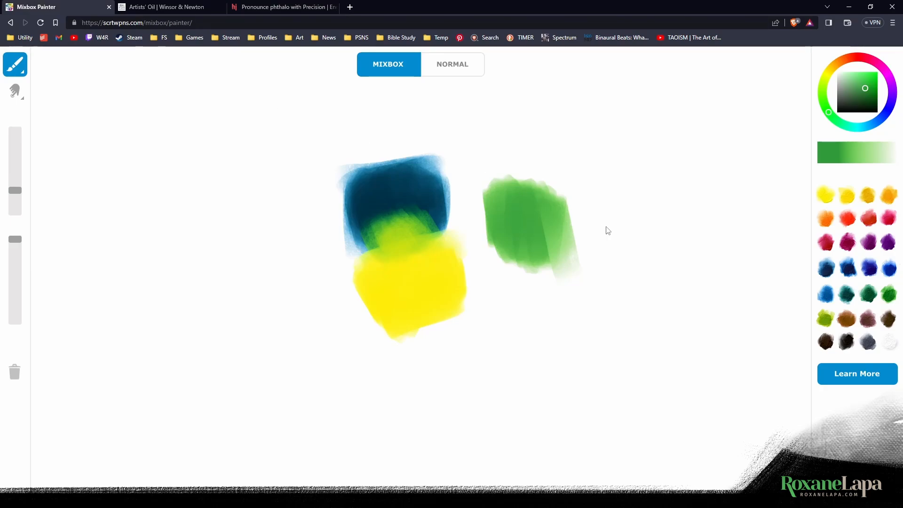
left_click(830, 295)
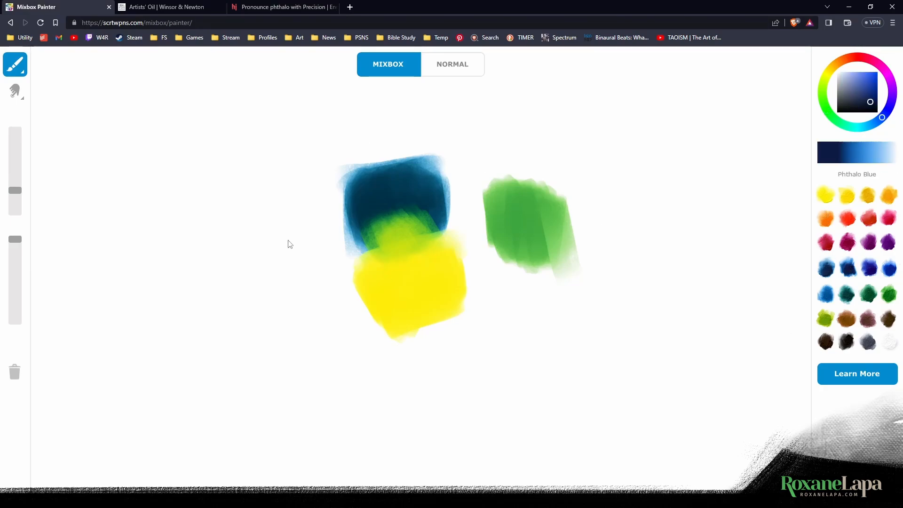
mouse_move(223, 237)
left_mouse_down()
mouse_move(226, 191)
mouse_move(243, 234)
mouse_move(212, 189)
mouse_move(211, 242)
mouse_move(210, 193)
mouse_move(244, 258)
mouse_move(203, 216)
mouse_move(199, 191)
mouse_move(239, 247)
mouse_move(207, 198)
mouse_move(265, 235)
left_mouse_up()
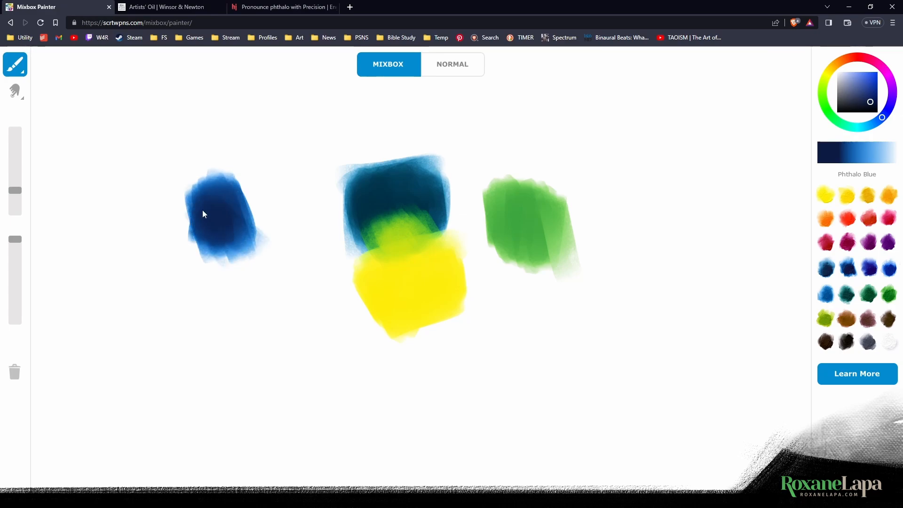
mouse_move(214, 207)
left_mouse_down()
mouse_move(220, 238)
mouse_move(203, 208)
mouse_move(218, 224)
mouse_move(214, 213)
mouse_move(247, 214)
mouse_move(230, 204)
mouse_move(258, 209)
left_mouse_up()
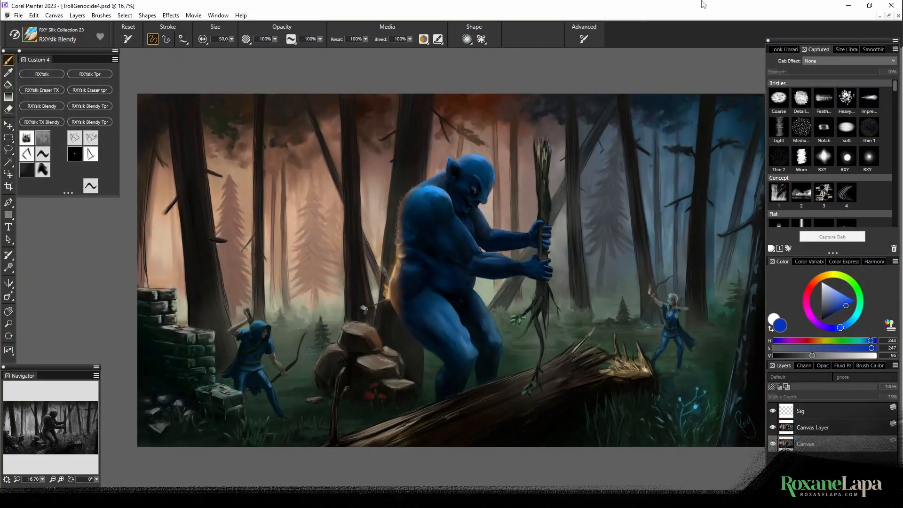
In Corel Painter's troll painting, choose a lighter blue (H 229, S 164, V 132) and paint a horn-like stroke on the troll's forehead
key("ctrl+plus")
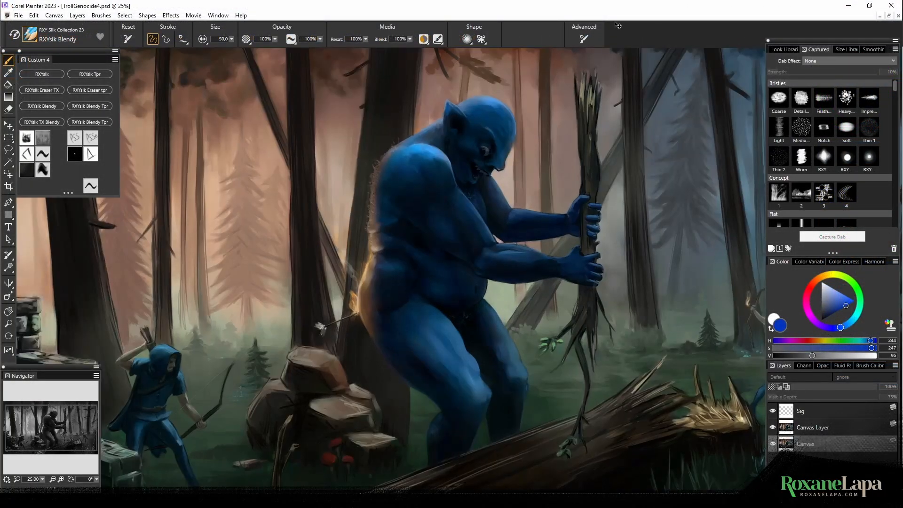
left_click_drag(471, 209, 499, 312)
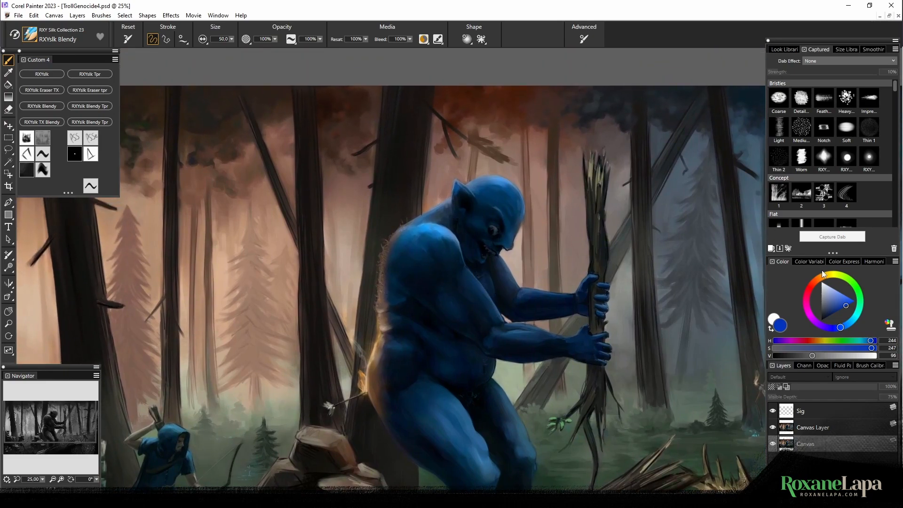
left_click(834, 302)
left_click_drag(835, 302, 849, 323)
left_click(844, 297)
left_click(842, 300)
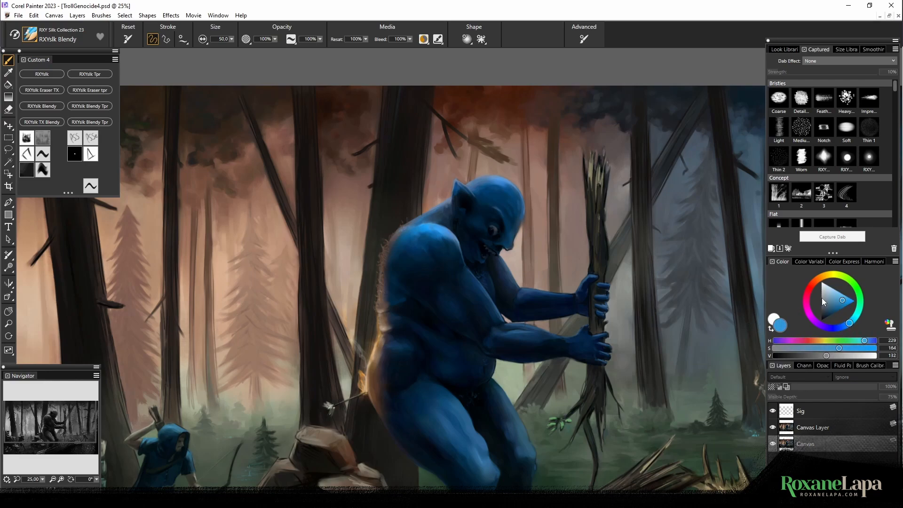
left_click_drag(511, 201, 529, 151)
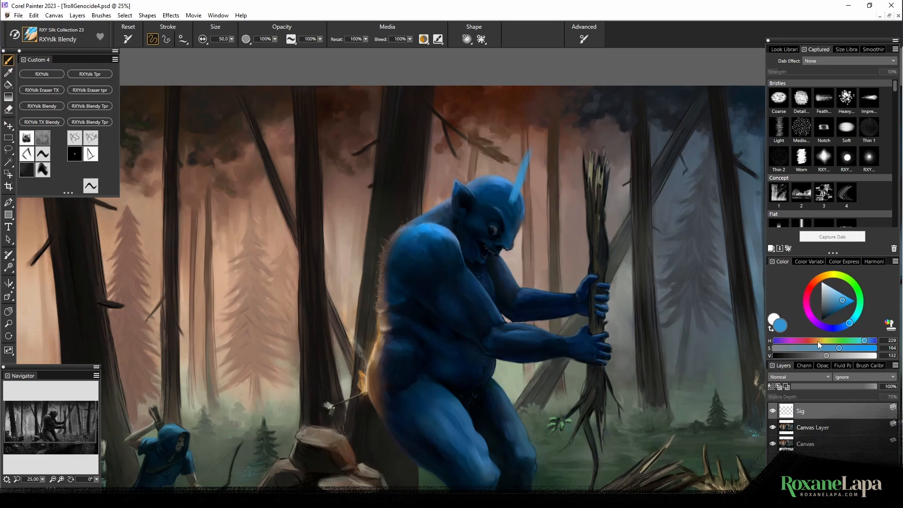
Sample the dark reddish-brown of the upper foliage and paint vertical strokes down the tree trunk beside the troll's branch club
mouse_move(839, 348)
left_mouse_down()
mouse_move(860, 342)
mouse_move(828, 342)
mouse_move(842, 343)
left_mouse_up()
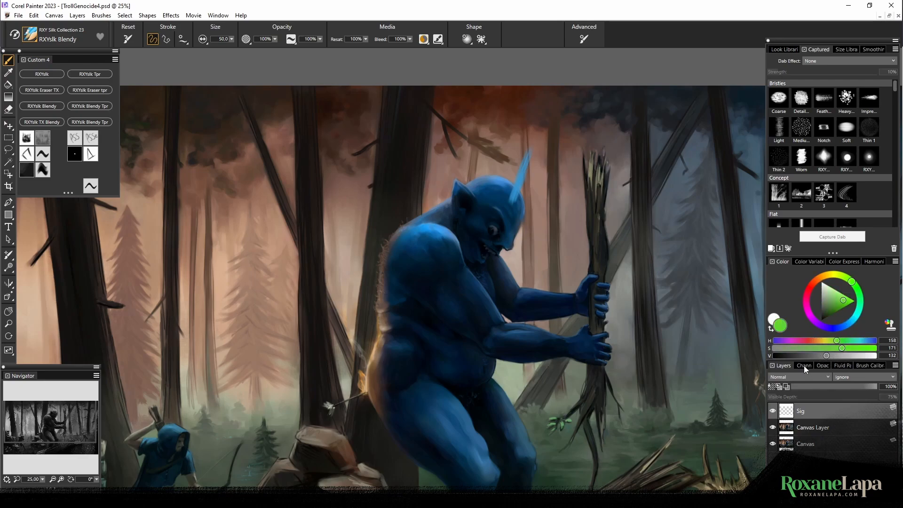
left_click(508, 90, "alt")
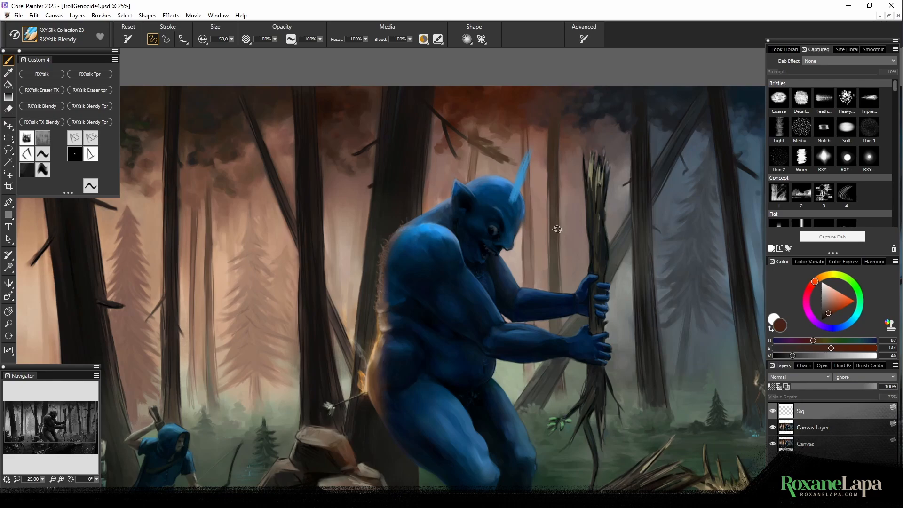
left_click_drag(556, 230, 559, 129)
left_click_drag(566, 262, 563, 123)
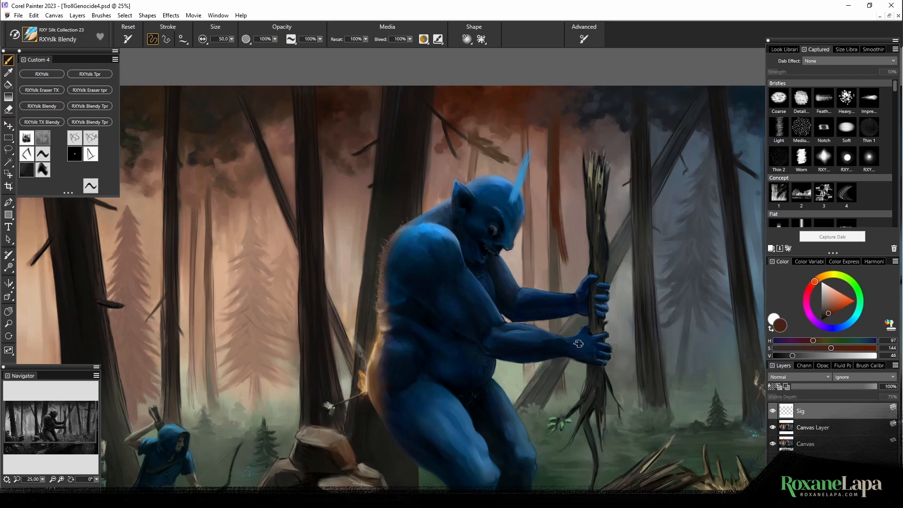
Undo the reddish-brown trunk strokes and the light-blue horn on the troll's forehead
key("ctrl+z")
key("ctrl+z")
key("ctrl+z")
key("ctrl+z")
key("ctrl+z")
key("ctrl+z")
key("ctrl+z")
key("ctrl+z")
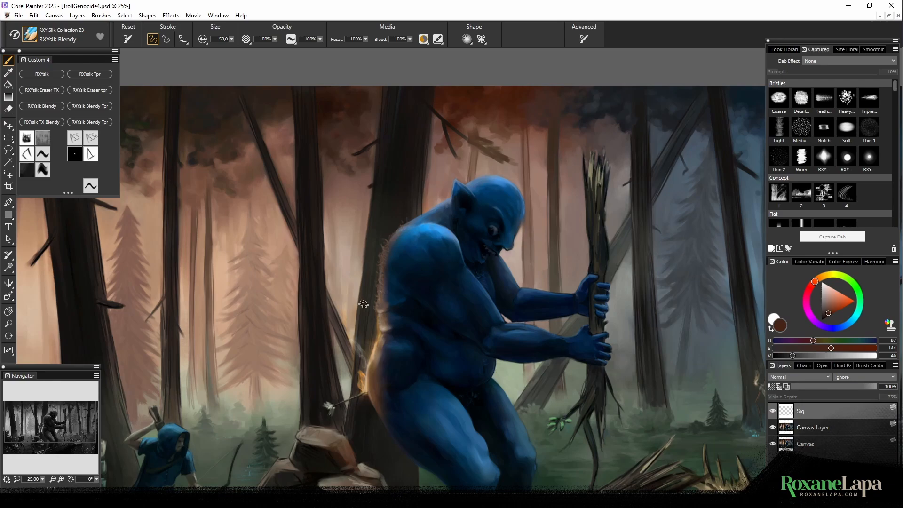
key("ctrl+minus")
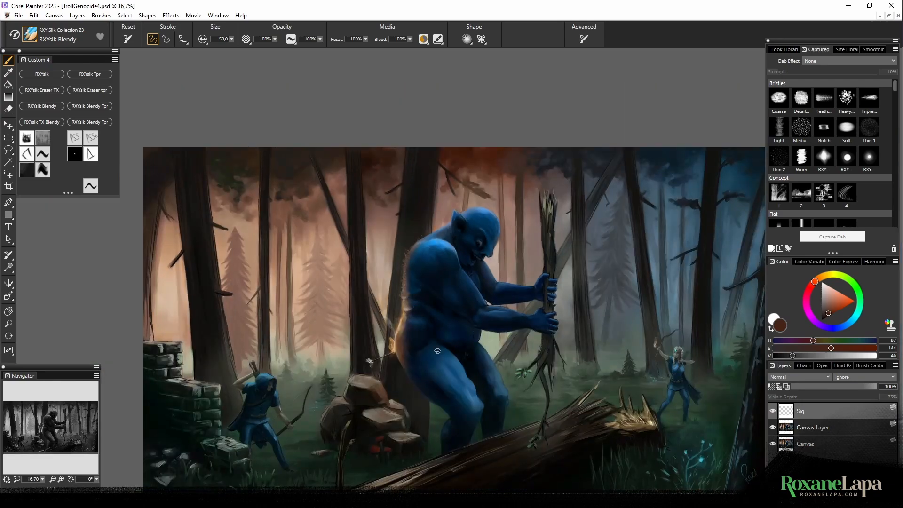
mouse_move(453, 370)
left_mouse_down()
mouse_move(420, 260)
mouse_move(467, 288)
left_mouse_up()
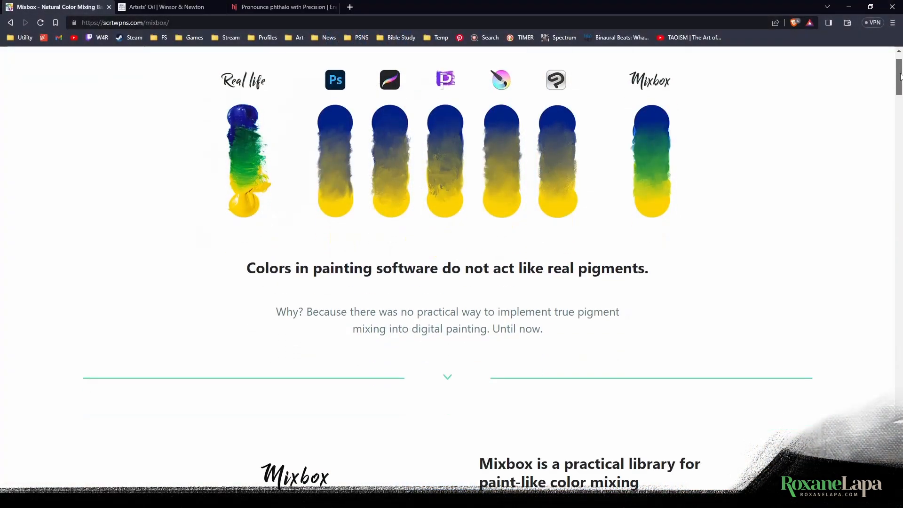
On the Mixbox page, expand the FAQ about using Mixbox in Photoshop / Procreate / CSP and highlight the sentences on plugin availability
left_click_drag(899, 77, 872, 432)
scroll(872, 432, "down", 7)
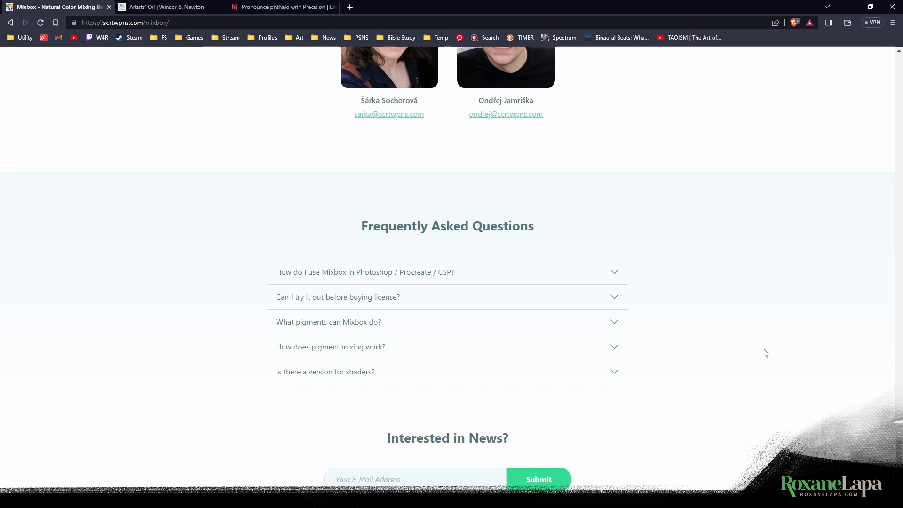
left_click(478, 280)
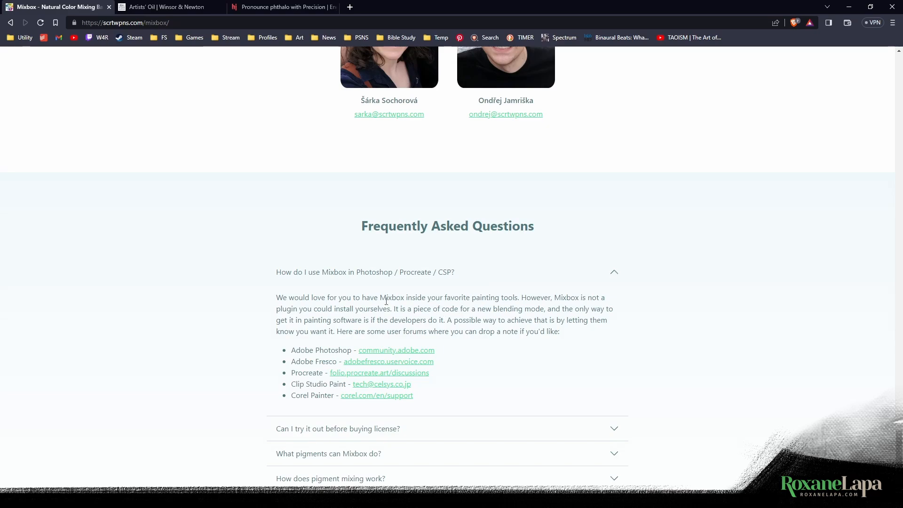
left_click_drag(554, 297, 539, 319)
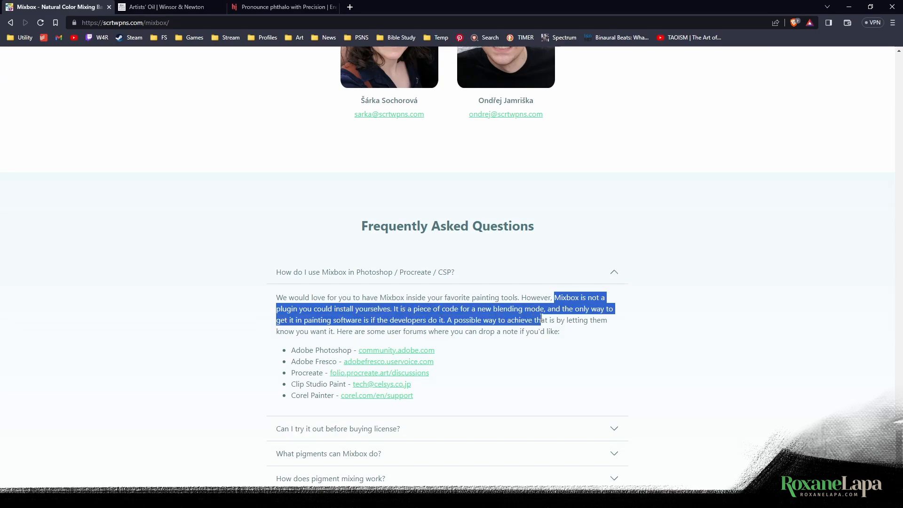
left_click_drag(541, 319, 445, 319)
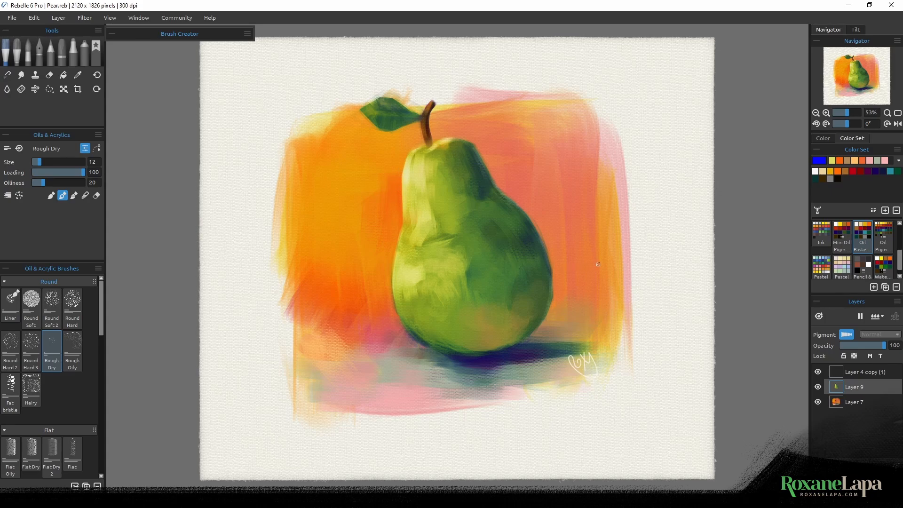
In Rebelle 6 Pro, pick a bright green on the colour wheel and return to the Color Set
left_click(822, 138)
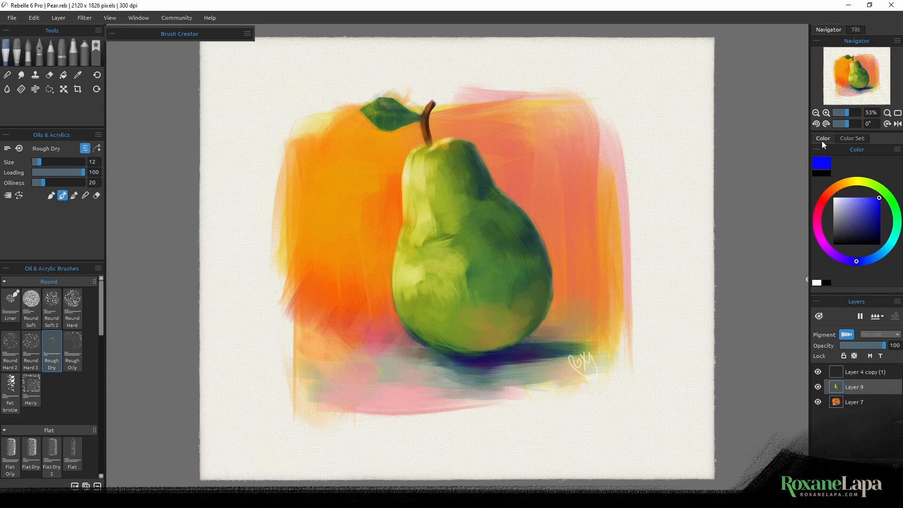
left_click(884, 192)
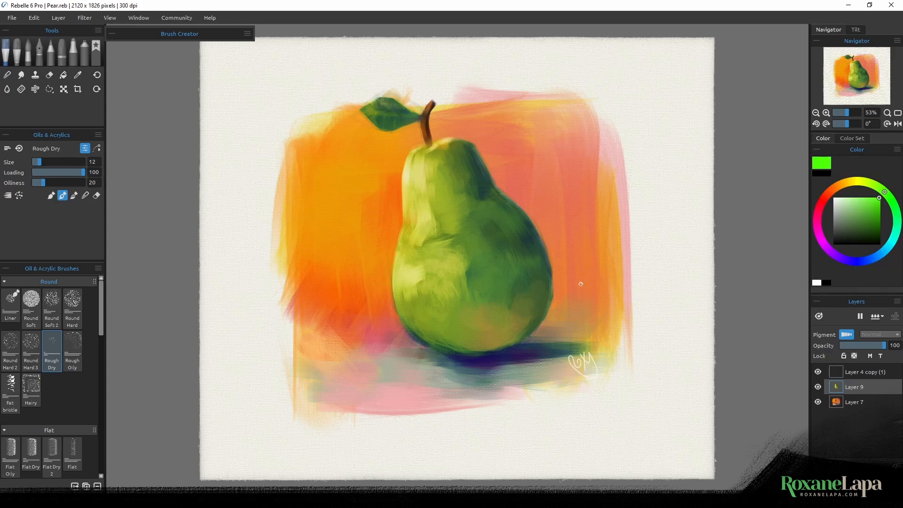
left_click(841, 137)
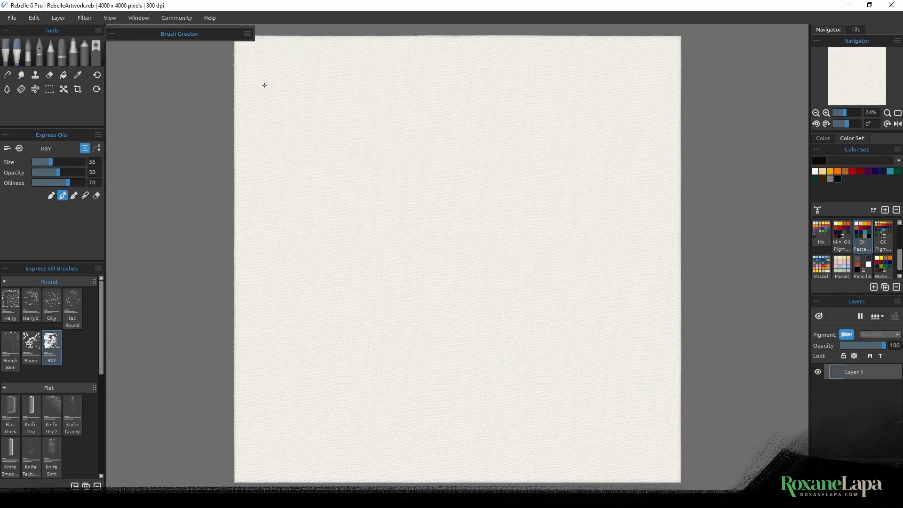
Raise the RXY brush size to 90 and paint a black dab in the upper-left corner of the blank canvas
mouse_move(264, 85)
left_mouse_down()
mouse_move(272, 106)
mouse_move(279, 103)
left_mouse_up()
key("]")
key("]")
key("]")
key("]")
key("]")
key("]")
key("]")
key("]")
key("]")
key("]")
key("]")
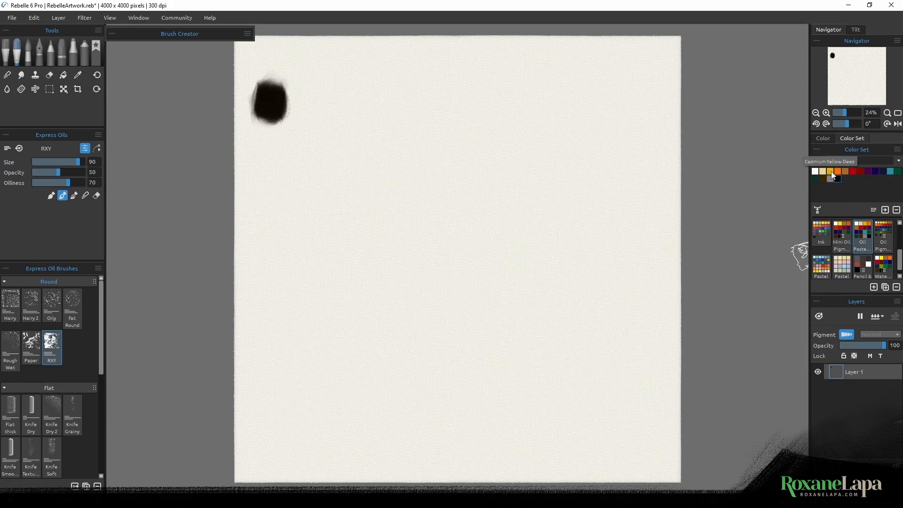
Paint a Cadmium Yellow Deep, a red and a dark blue dab in a column below the black one
left_click(832, 175)
mouse_move(265, 154)
left_mouse_down()
mouse_move(267, 168)
mouse_move(265, 159)
mouse_move(251, 164)
mouse_move(280, 169)
left_mouse_up()
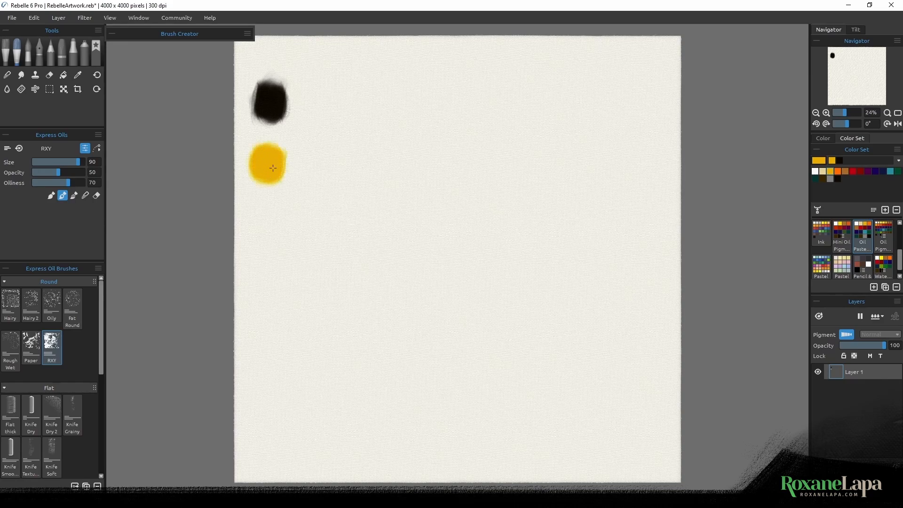
left_click(853, 171)
mouse_move(268, 210)
left_mouse_down()
mouse_move(268, 235)
mouse_move(272, 214)
mouse_move(266, 231)
mouse_move(268, 221)
left_mouse_up()
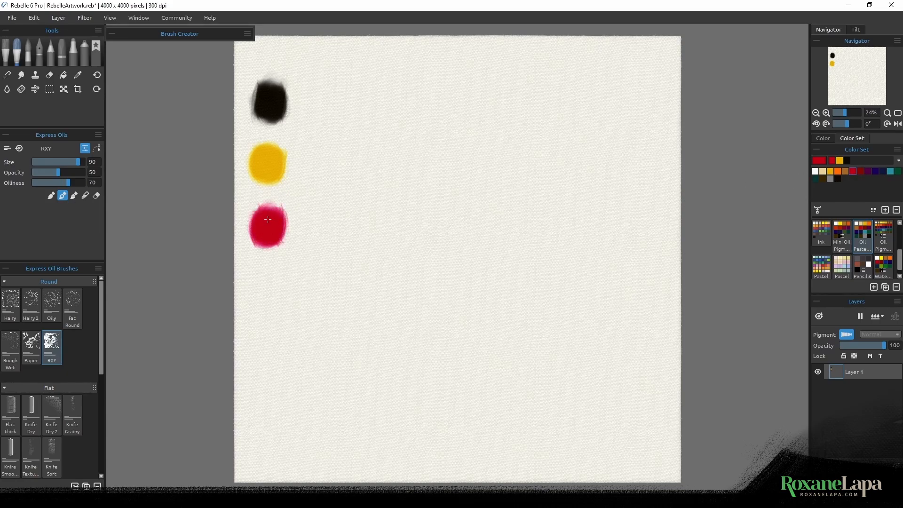
left_click(875, 175)
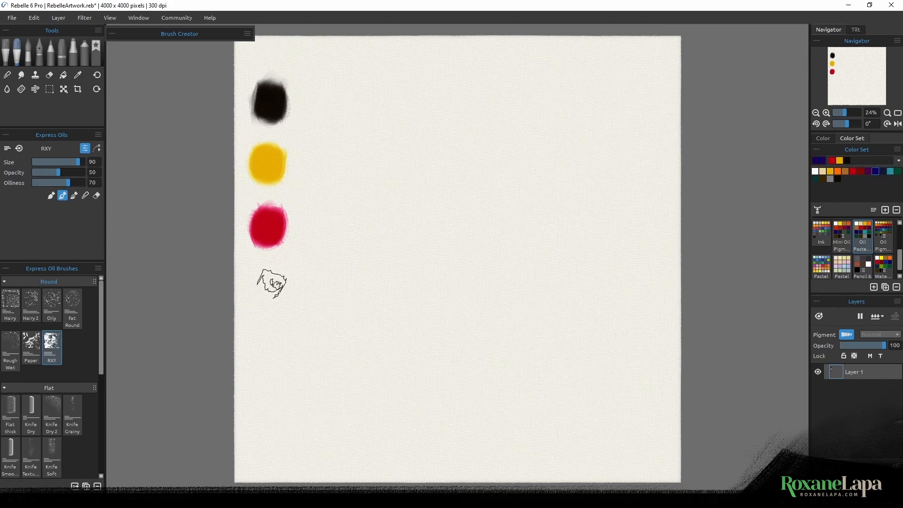
mouse_move(268, 282)
left_mouse_down()
mouse_move(265, 304)
mouse_move(272, 290)
left_mouse_up()
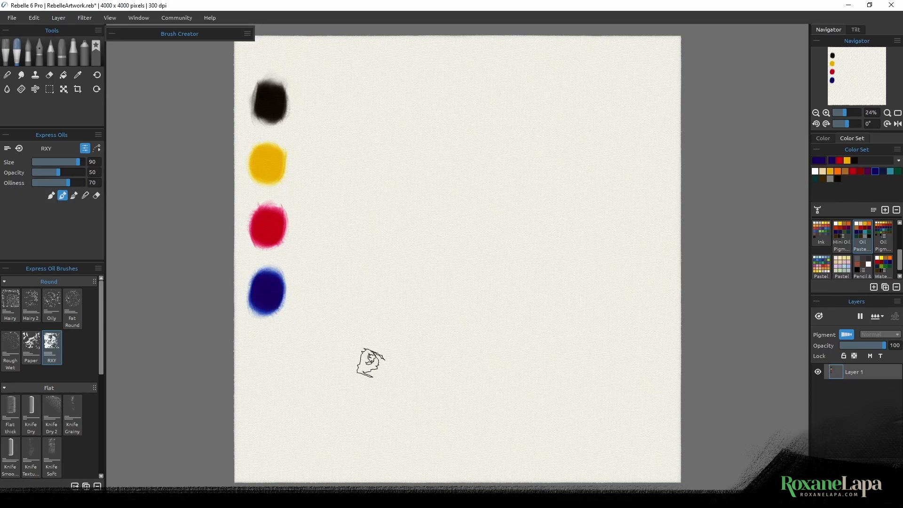
Rotate the column of four dabs by 90° and place it as a horizontal row along the canvas's upper edge
key("ctrl+t")
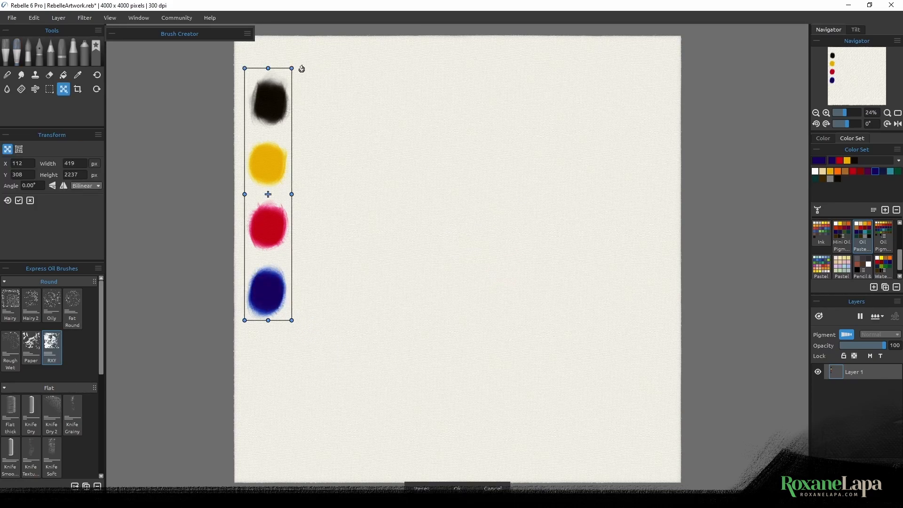
mouse_move(301, 68)
left_mouse_down()
mouse_move(342, 103)
mouse_move(357, 210)
mouse_move(540, 119)
mouse_move(540, 82)
mouse_move(533, 94)
left_mouse_up()
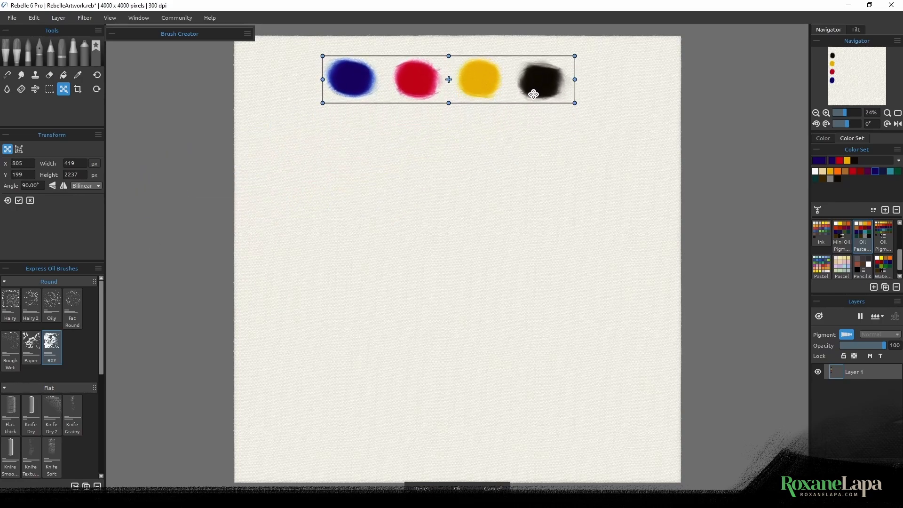
key("Return")
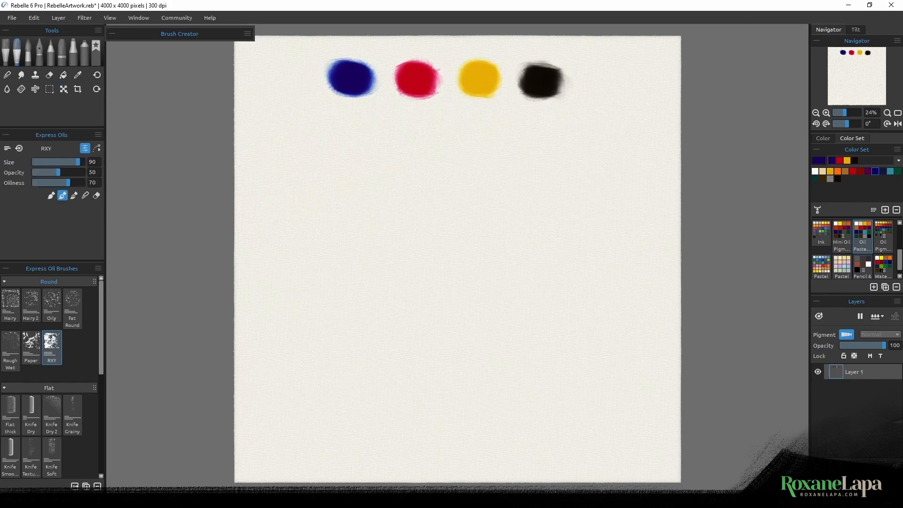
Add a new layer and paint a dab with the sampled dark blue to the right of the four swatches
key("ctrl+shift+n")
left_click(350, 77, "alt")
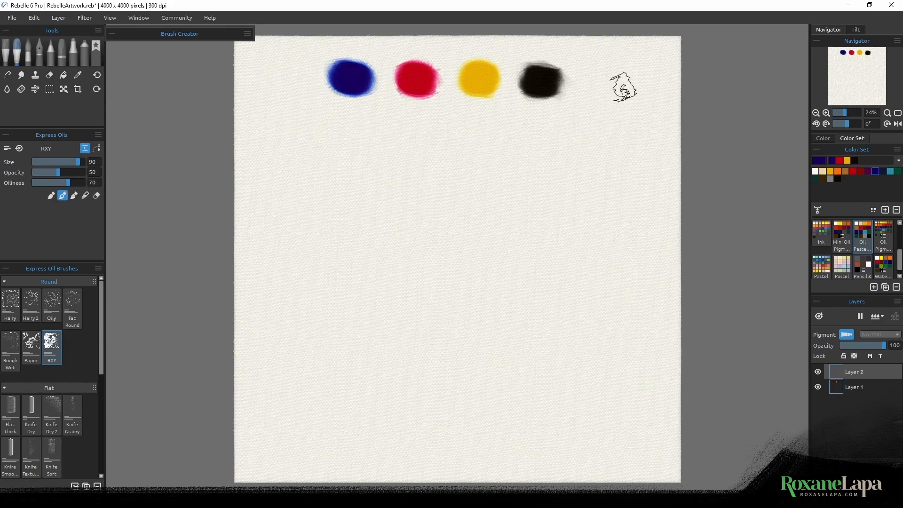
mouse_move(624, 87)
left_mouse_down()
mouse_move(615, 94)
mouse_move(622, 91)
mouse_move(607, 86)
left_mouse_up()
Work sampled black into the new blue dab and blend it with resampled blue into a uniform darker blue
left_click(534, 83, "alt")
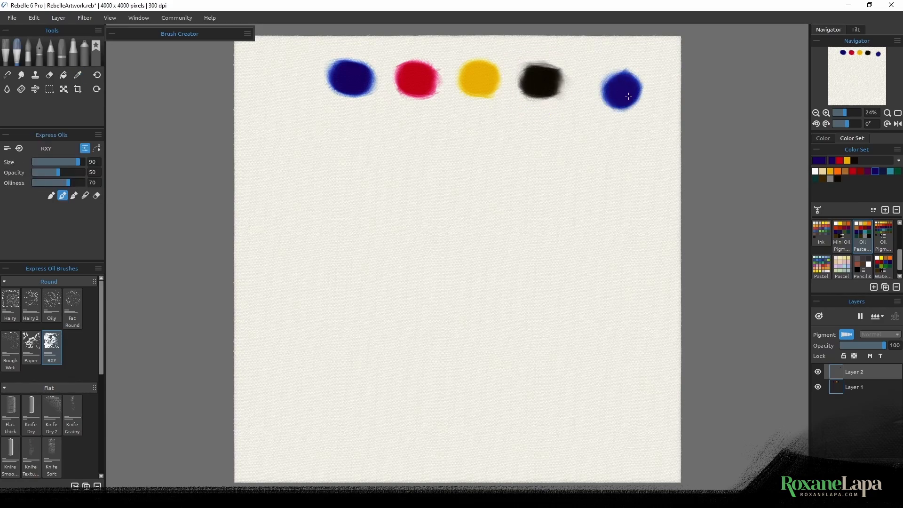
mouse_move(617, 89)
left_mouse_down()
mouse_move(536, 85)
mouse_move(606, 96)
mouse_move(630, 90)
mouse_move(616, 94)
mouse_move(629, 126)
mouse_move(632, 94)
mouse_move(591, 107)
mouse_move(628, 72)
mouse_move(619, 80)
mouse_move(624, 115)
mouse_move(538, 95)
mouse_move(612, 104)
mouse_move(611, 91)
mouse_move(477, 108)
mouse_move(637, 96)
mouse_move(621, 83)
left_mouse_up()
left_click(537, 79, "alt")
left_click(538, 81, "alt")
left_click(352, 78, "alt")
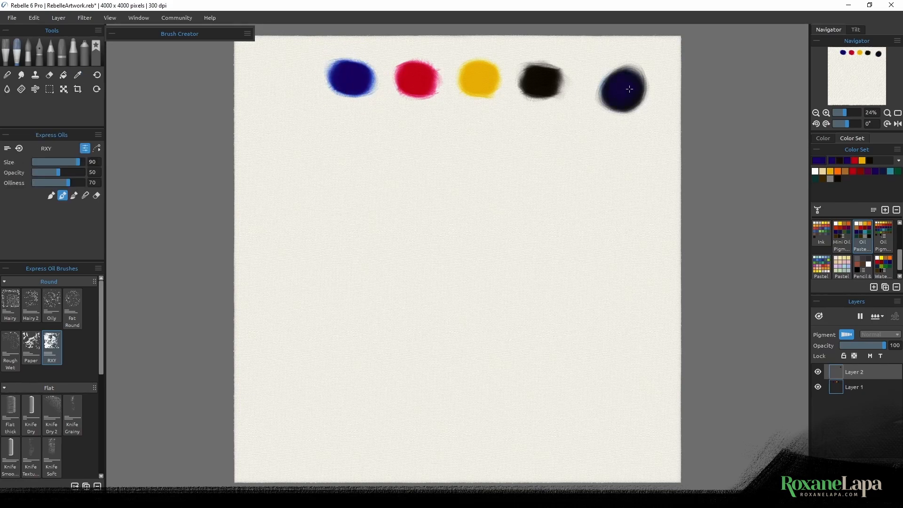
left_click(622, 87, "alt")
left_click_drag(622, 86, 622, 102)
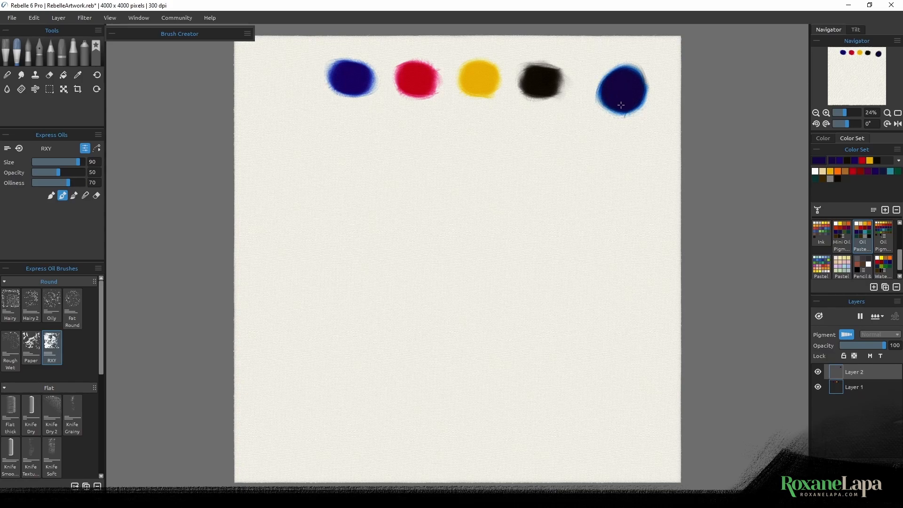
Paint sampled red into the dark blue dab and blend it with the resampled mix into an enlarged purple patch
left_click(416, 79, "alt")
mouse_move(637, 113)
left_mouse_down()
mouse_move(628, 93)
mouse_move(618, 98)
left_mouse_up()
left_click(412, 78, "alt")
mouse_move(629, 83)
left_mouse_down()
mouse_move(626, 99)
mouse_move(630, 78)
left_mouse_up()
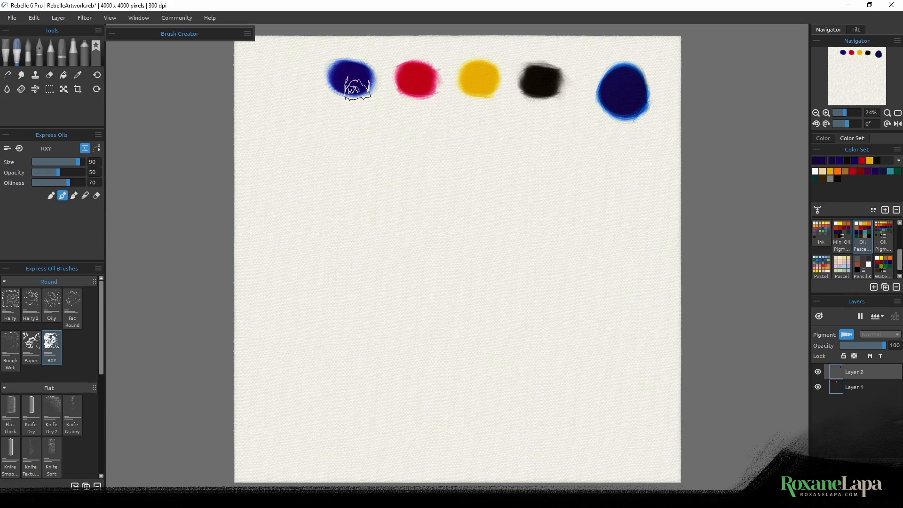
left_click(415, 77, "alt")
mouse_move(614, 106)
left_mouse_down()
mouse_move(626, 87)
mouse_move(617, 104)
mouse_move(632, 92)
mouse_move(621, 92)
mouse_move(623, 77)
mouse_move(628, 103)
left_mouse_up()
left_click(633, 71, "alt")
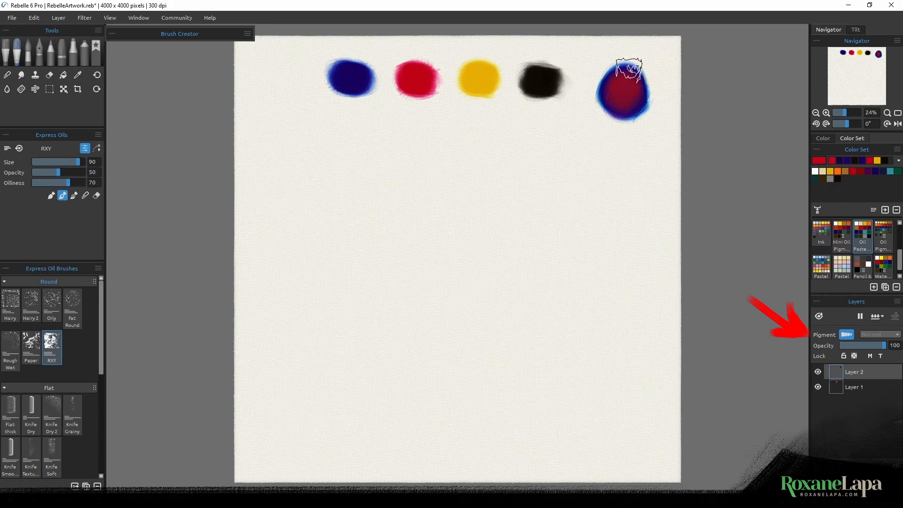
left_click(628, 71, "alt")
mouse_move(619, 92)
left_mouse_down()
mouse_move(609, 107)
mouse_move(625, 102)
mouse_move(636, 80)
left_mouse_up()
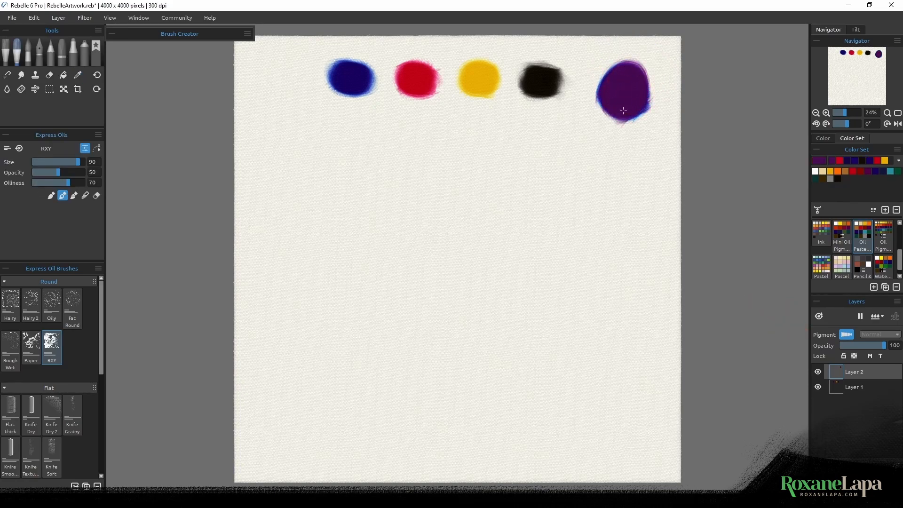
mouse_move(619, 109)
left_mouse_down()
mouse_move(615, 90)
mouse_move(629, 57)
left_mouse_up()
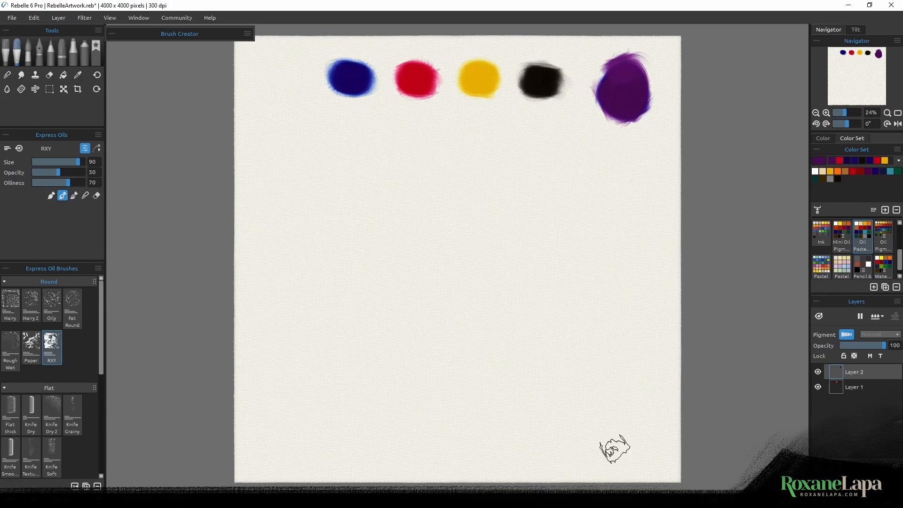
Set the brush size to 100 and paint short strokes in mid-canvas, first in purple and again with the sampled dark blue
key("]")
left_click_drag(348, 293, 458, 297)
key("i")
left_click_drag(342, 88, 350, 79)
mouse_move(376, 301)
left_mouse_down()
mouse_move(455, 297)
mouse_move(402, 299)
mouse_move(415, 297)
left_mouse_up()
left_click_drag(344, 285, 352, 282)
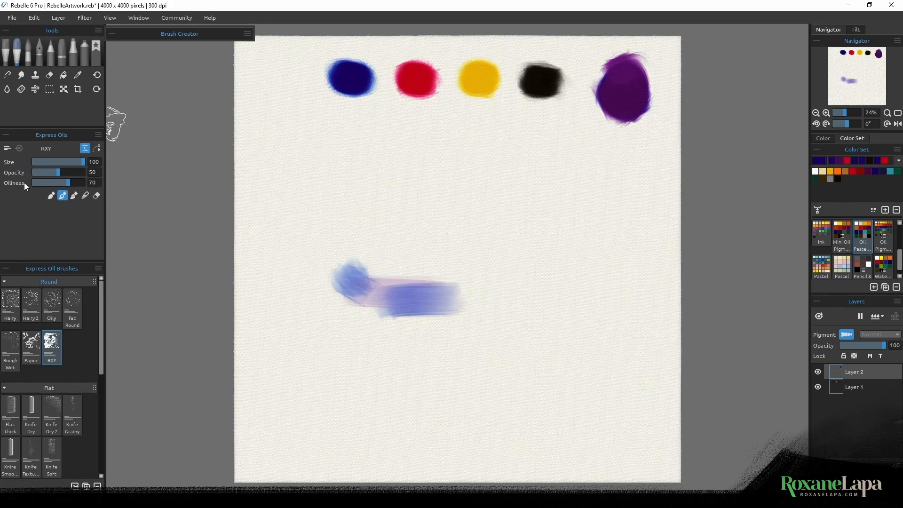
Switch the brush to plain painting mode and paint a large dark blue body shape with a thin tail, reducing the brush size to 45
left_click(50, 195)
mouse_move(353, 288)
left_mouse_down()
mouse_move(435, 306)
mouse_move(358, 293)
mouse_move(533, 308)
mouse_move(352, 295)
mouse_move(469, 303)
mouse_move(345, 288)
mouse_move(362, 294)
mouse_move(314, 254)
mouse_move(356, 289)
mouse_move(348, 296)
mouse_move(322, 239)
mouse_move(317, 249)
mouse_move(343, 263)
mouse_move(313, 252)
mouse_move(408, 253)
mouse_move(327, 268)
mouse_move(362, 218)
mouse_move(313, 252)
mouse_move(348, 230)
mouse_move(358, 263)
mouse_move(376, 238)
mouse_move(385, 278)
mouse_move(367, 223)
mouse_move(415, 216)
mouse_move(470, 277)
left_mouse_up()
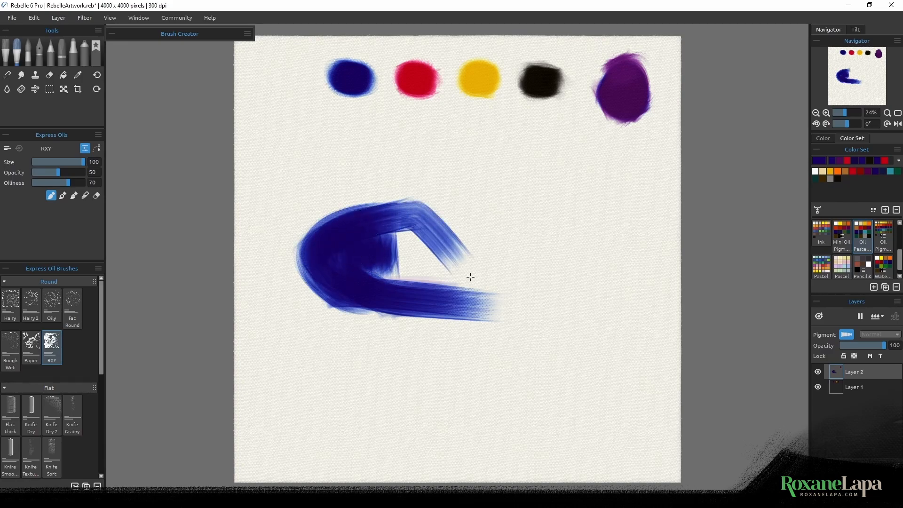
mouse_move(400, 230)
left_mouse_down()
mouse_move(361, 277)
mouse_move(384, 236)
mouse_move(408, 284)
mouse_move(415, 241)
mouse_move(375, 230)
mouse_move(432, 280)
mouse_move(418, 234)
mouse_move(459, 286)
mouse_move(484, 264)
mouse_move(456, 262)
mouse_move(474, 286)
mouse_move(326, 287)
mouse_move(383, 302)
mouse_move(475, 274)
mouse_move(431, 250)
mouse_move(493, 279)
mouse_move(463, 295)
mouse_move(497, 275)
mouse_move(490, 263)
mouse_move(516, 274)
mouse_move(537, 265)
mouse_move(513, 270)
mouse_move(522, 260)
mouse_move(509, 261)
mouse_move(523, 264)
mouse_move(518, 282)
mouse_move(526, 265)
mouse_move(552, 273)
mouse_move(530, 268)
mouse_move(537, 266)
mouse_move(529, 284)
mouse_move(589, 271)
left_mouse_up()
key("bracketleft")
key("bracketleft")
key("bracketleft")
key("bracketleft")
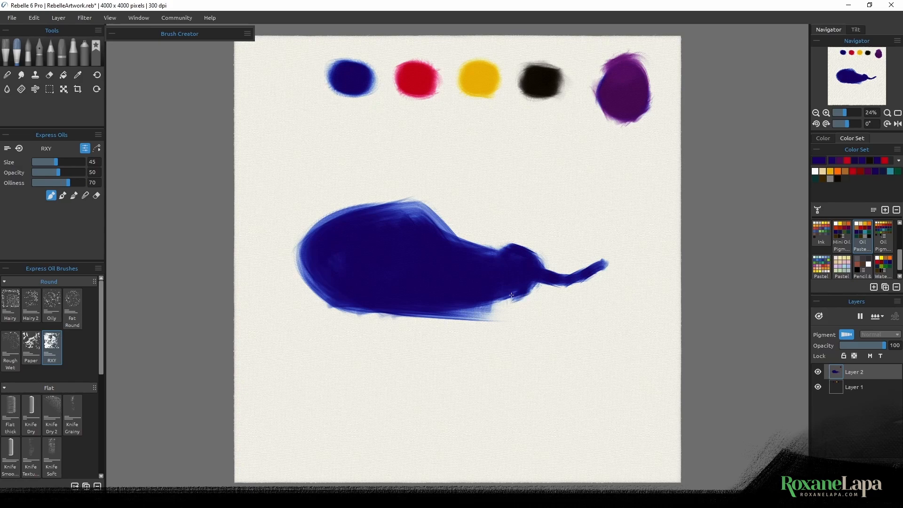
Fill out the broad left end of the dark blue shape with a larger brush, raising its size to 80
key("bracketright")
key("bracketright")
mouse_move(320, 278)
left_mouse_down()
mouse_move(333, 292)
mouse_move(322, 285)
mouse_move(389, 225)
mouse_move(334, 229)
mouse_move(300, 260)
mouse_move(326, 240)
mouse_move(302, 272)
mouse_move(325, 281)
mouse_move(310, 281)
mouse_move(293, 260)
mouse_move(335, 224)
mouse_move(295, 234)
mouse_move(404, 235)
mouse_move(395, 239)
mouse_move(389, 225)
mouse_move(409, 216)
mouse_move(505, 284)
left_mouse_up()
key("bracketright")
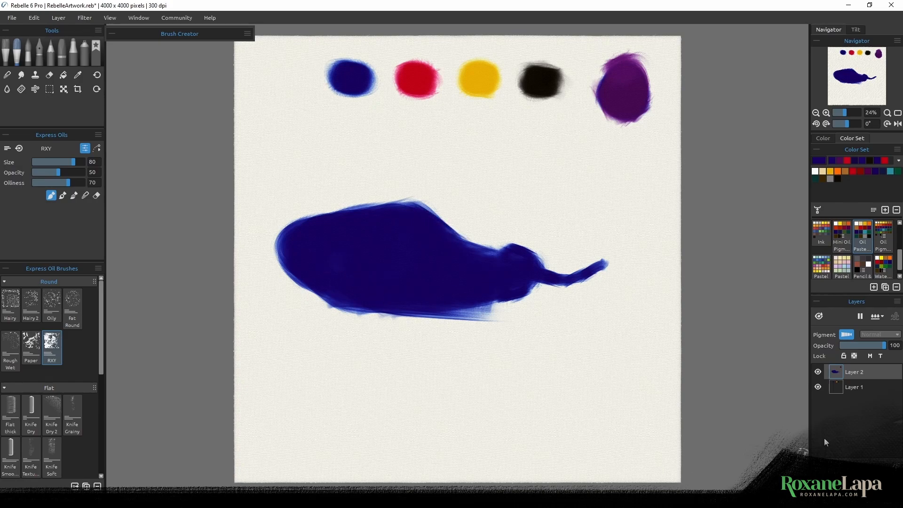
Add a new layer between the swatch layer and the dark blue shape's layer
left_click(860, 388)
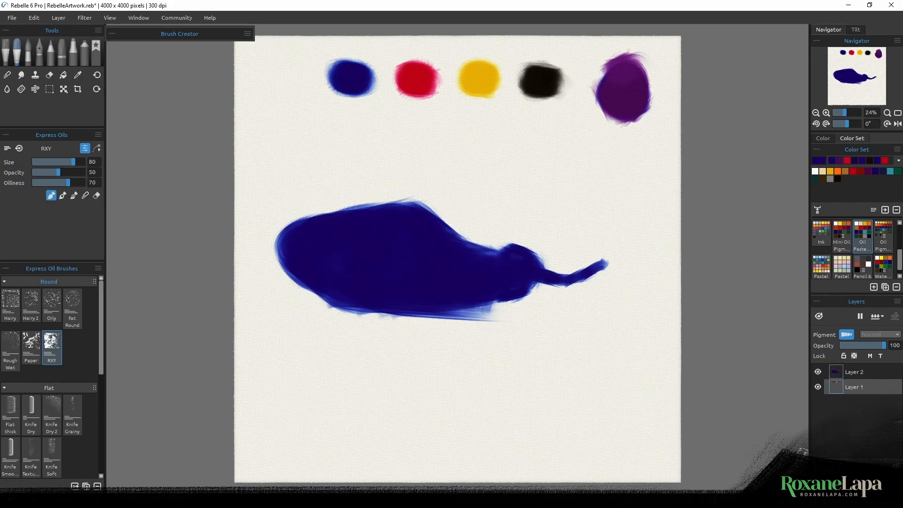
key("ctrl+shift+n")
left_click_drag(527, 321, 388, 343)
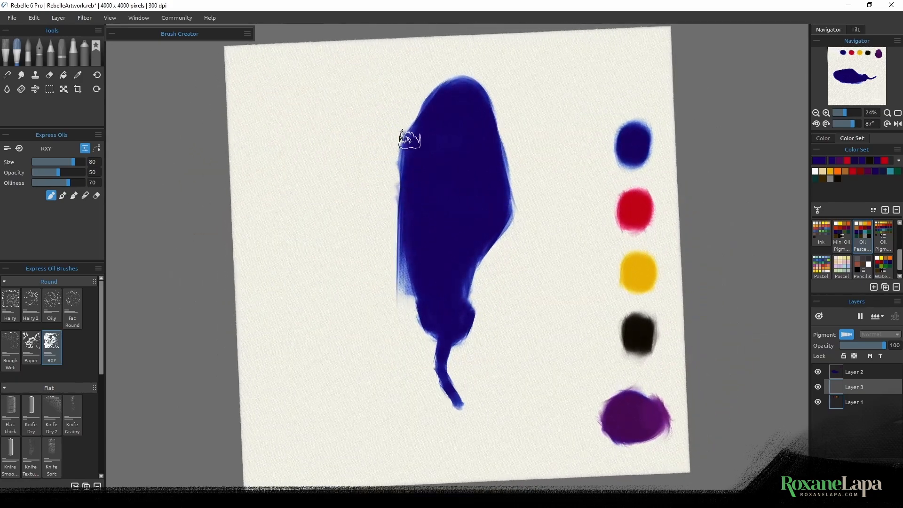
Paint long dark blue shadow strokes beneath the body shape on Layer 3, reducing the brush size to 70 and 60
key("bracketleft")
mouse_move(409, 141)
left_mouse_down()
mouse_move(406, 106)
mouse_move(396, 282)
left_mouse_up()
left_click_drag(406, 99, 402, 275)
left_click_drag(408, 71, 399, 332)
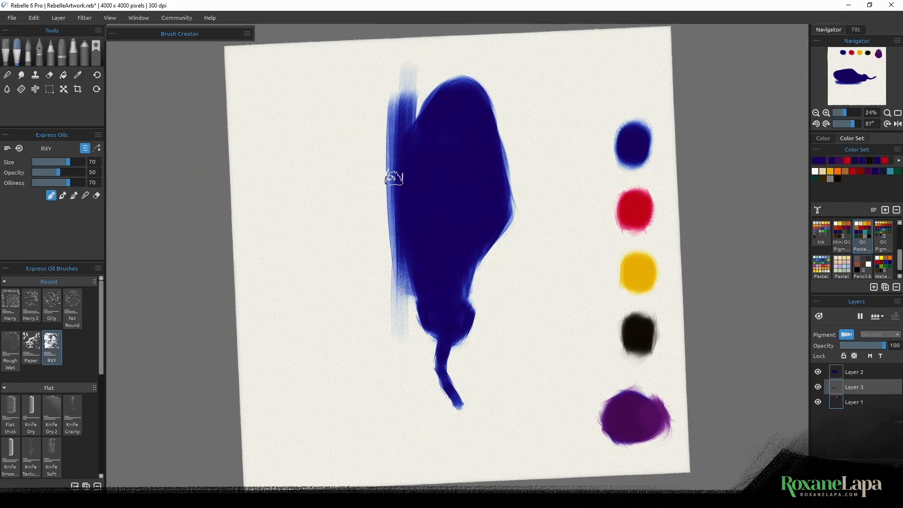
left_click_drag(394, 178, 407, 319)
left_click_drag(395, 52, 391, 190)
mouse_move(391, 84)
left_mouse_down()
mouse_move(379, 216)
mouse_move(390, 272)
mouse_move(383, 122)
left_mouse_up()
mouse_move(382, 158)
left_mouse_down()
mouse_move(390, 288)
mouse_move(397, 316)
mouse_move(393, 248)
mouse_move(406, 346)
left_mouse_up()
mouse_move(395, 70)
left_mouse_down()
mouse_move(381, 149)
mouse_move(392, 240)
left_mouse_up()
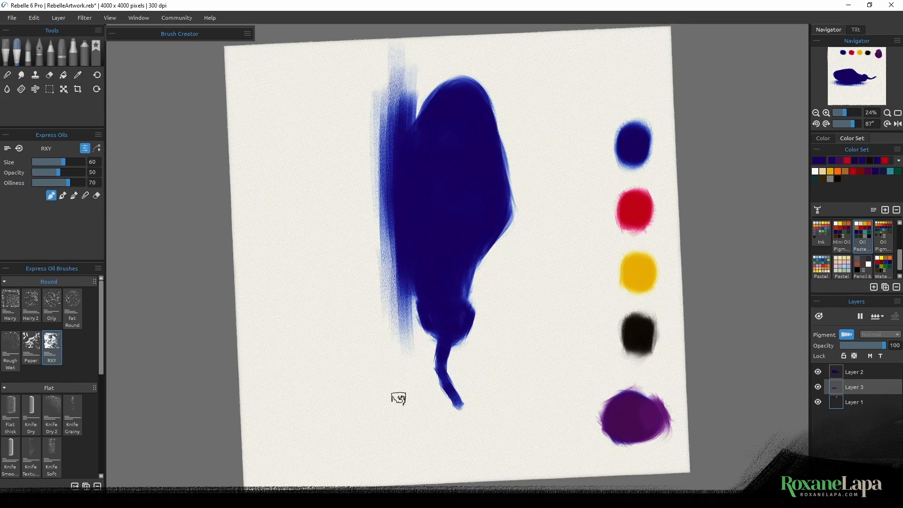
mouse_move(333, 288)
left_mouse_down()
mouse_move(375, 337)
mouse_move(502, 373)
left_mouse_up()
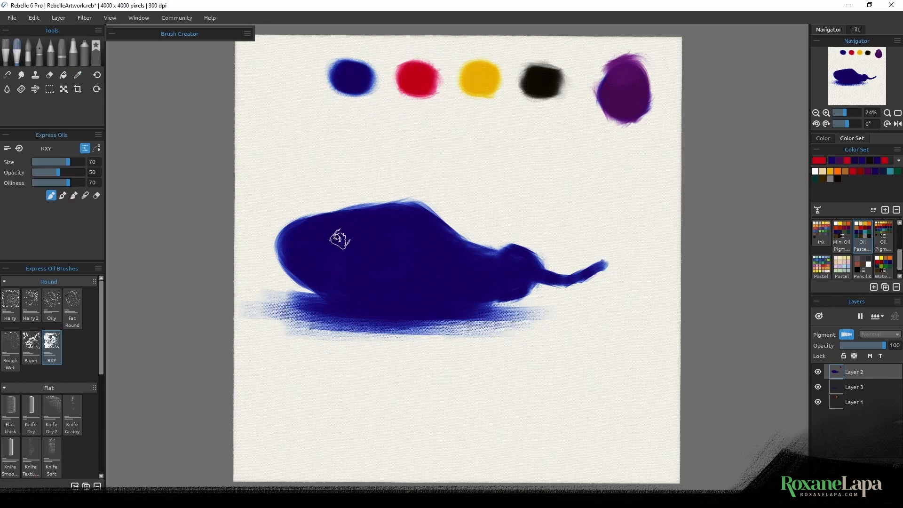
Paint red into the body on Layer 2, lock the layer's transparency and spread the resulting purple across the whole body
mouse_move(358, 258)
left_mouse_down()
mouse_move(389, 244)
mouse_move(325, 256)
left_mouse_up()
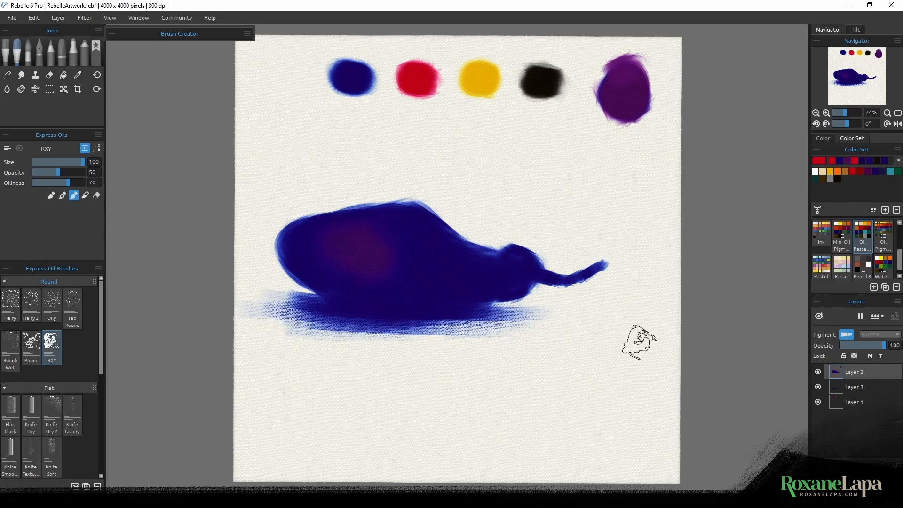
left_click(854, 357)
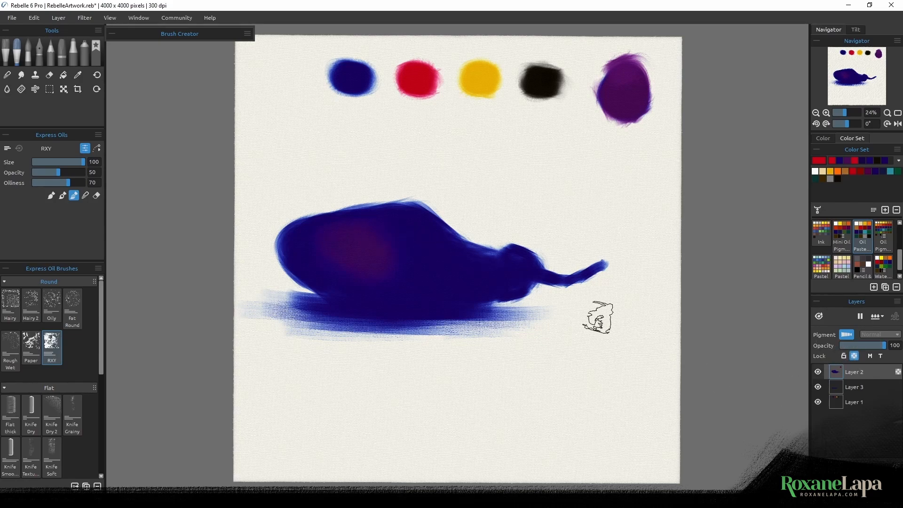
mouse_move(333, 225)
left_mouse_down()
mouse_move(280, 227)
mouse_move(485, 275)
mouse_move(430, 229)
mouse_move(454, 226)
left_mouse_up()
left_click(352, 255, "alt")
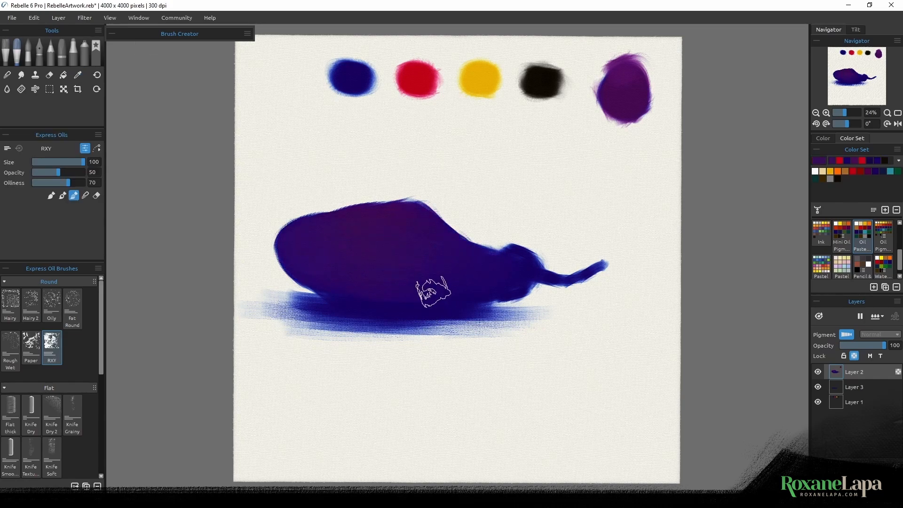
Paint soft white light streaks along the eggplant's lower body at brush size 70 and blend them at size 90
key("bracketleft")
key("bracketleft")
key("bracketleft")
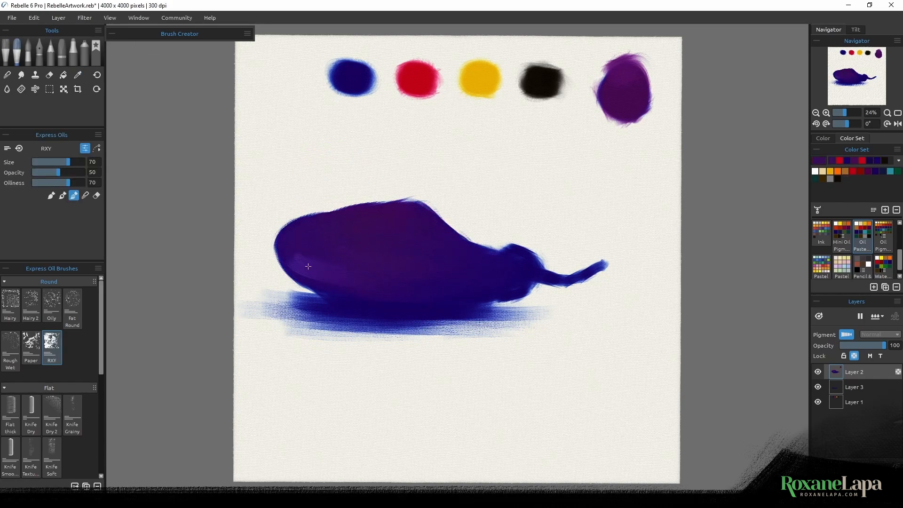
left_click_drag(294, 258, 367, 279)
left_click_drag(292, 274, 484, 288)
key("bracketright")
key("bracketright")
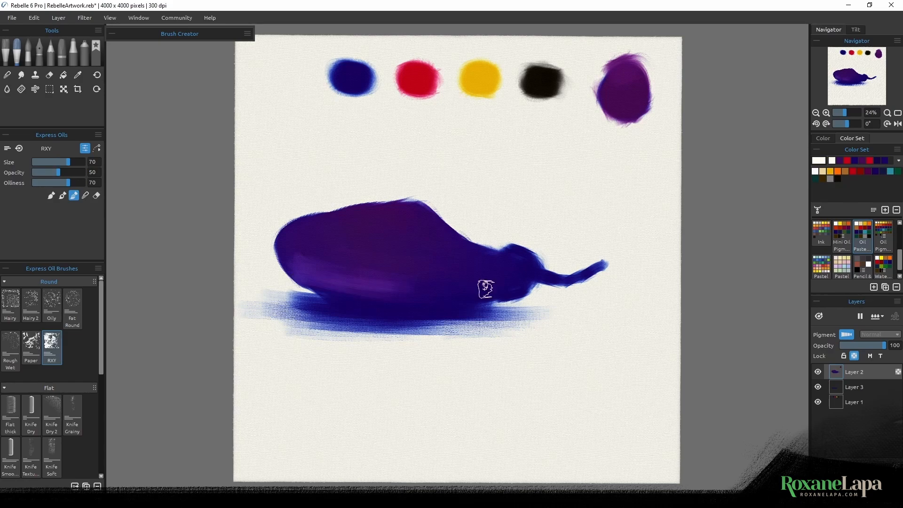
key("bracketright")
key("bracketright")
key("bracketright")
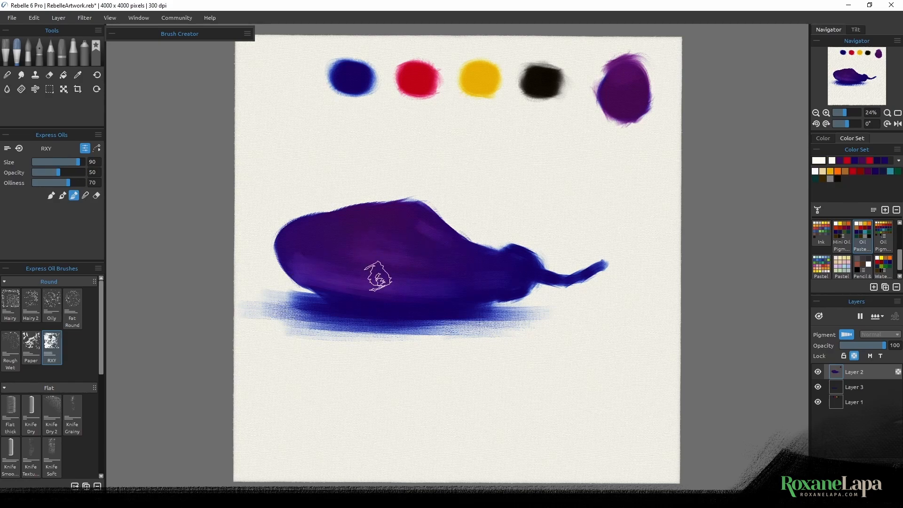
Sample the yellow swatch and paint it over the eggplant's cap and stem, reducing the brush size from 70 to 40 and 30
key("bracketleft")
key("bracketleft")
left_click(476, 77, "alt")
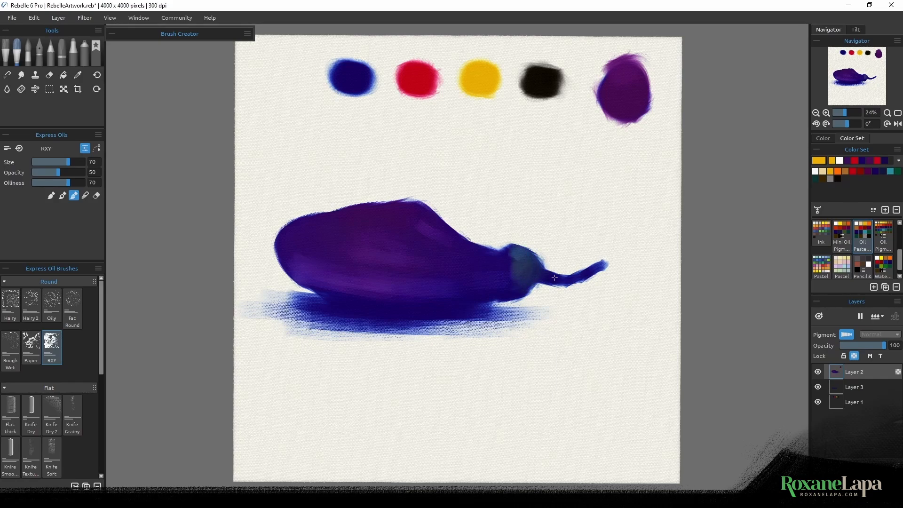
left_click_drag(564, 277, 598, 268)
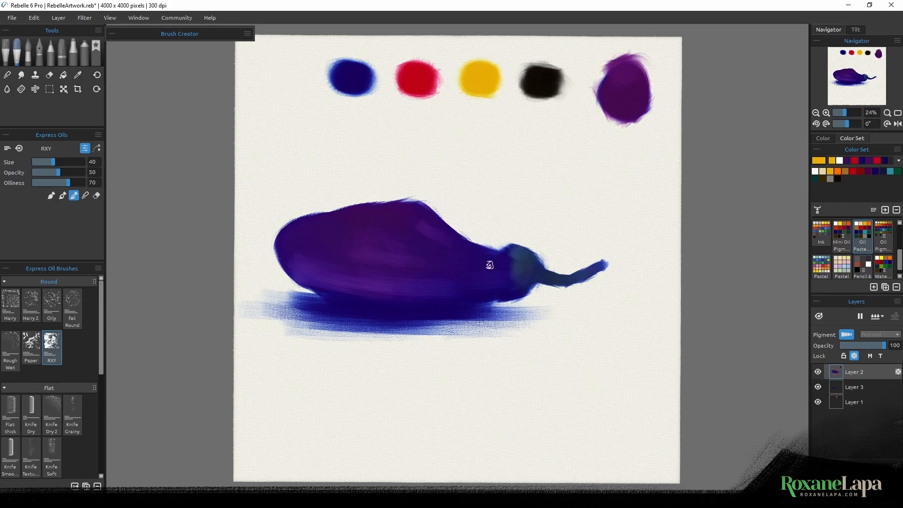
mouse_move(489, 265)
left_mouse_down()
mouse_move(527, 259)
mouse_move(519, 275)
left_mouse_up()
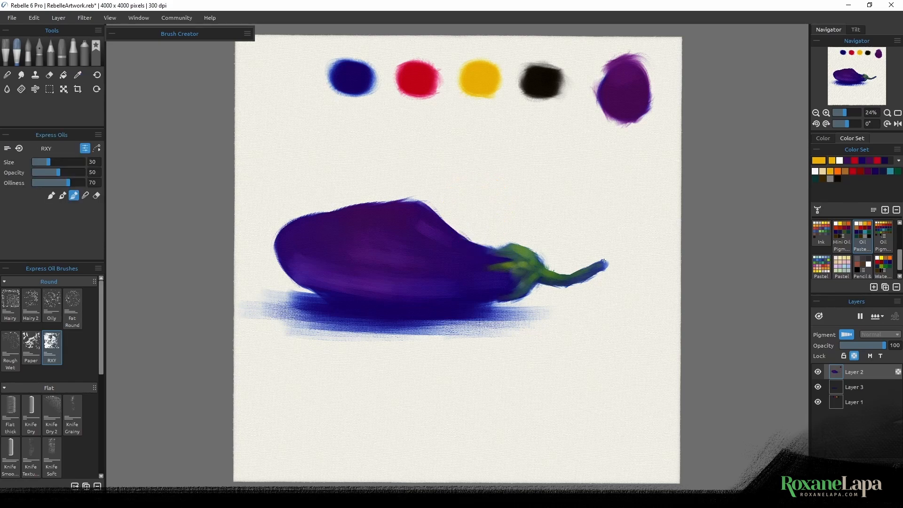
Add white highlights to the green cap and stem, and a larger one on the upper body at brush size 50
left_click(571, 237, "alt")
mouse_move(516, 248)
left_mouse_down()
mouse_move(534, 257)
mouse_move(527, 263)
left_mouse_up()
left_click_drag(539, 271, 590, 265)
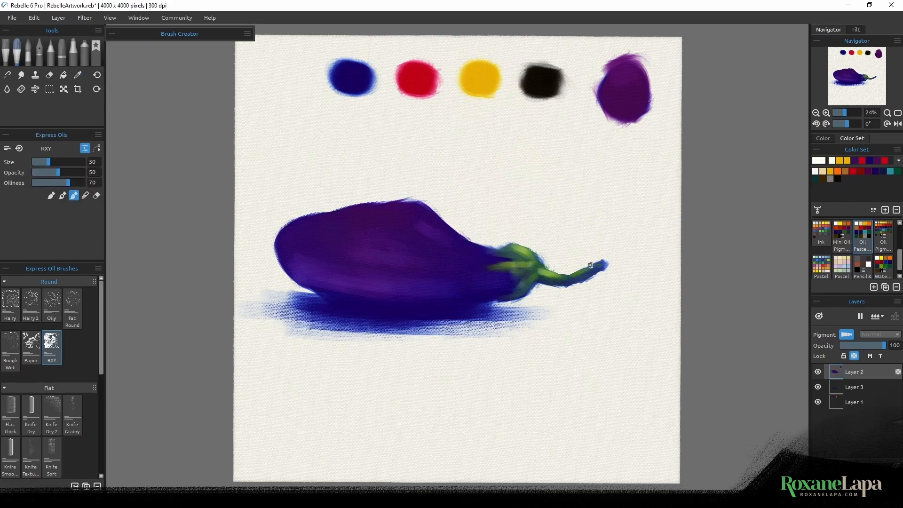
left_click_drag(431, 235, 413, 232)
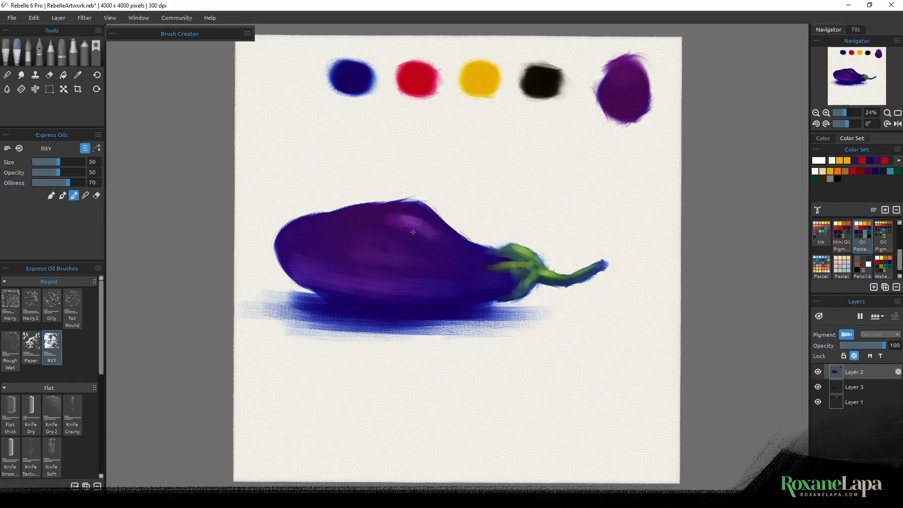
Unlock Layer 2's transparency, paint a grey swatch below the sampled black one at brush size 90, and sample the grey
left_click(541, 82, "alt")
left_click(854, 355)
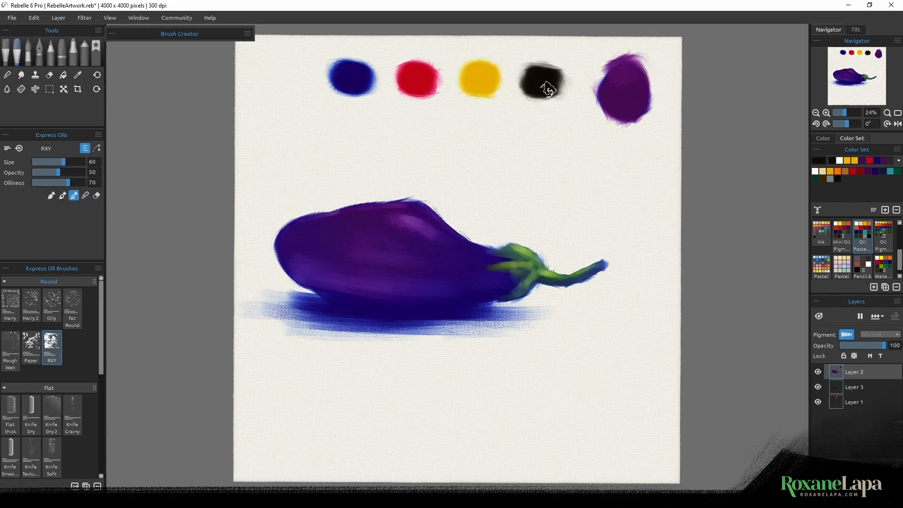
left_click(545, 80, "alt")
key("]")
key("]")
key("]")
mouse_move(557, 117)
left_mouse_down()
mouse_move(570, 121)
mouse_move(558, 130)
left_mouse_up()
left_click(566, 123, "alt")
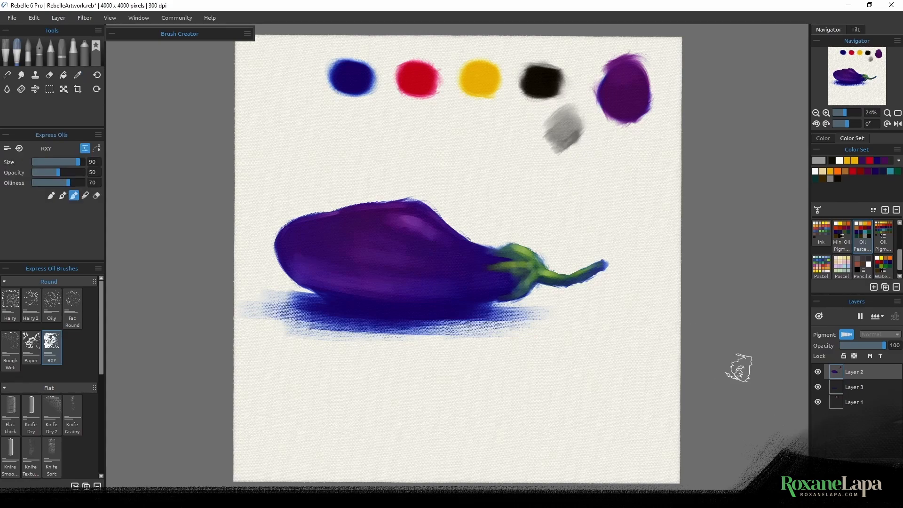
Lock Layer 2's transparency and paint grey along the eggplant's upper left edge at brush size 50
key("[")
key("[")
key("[")
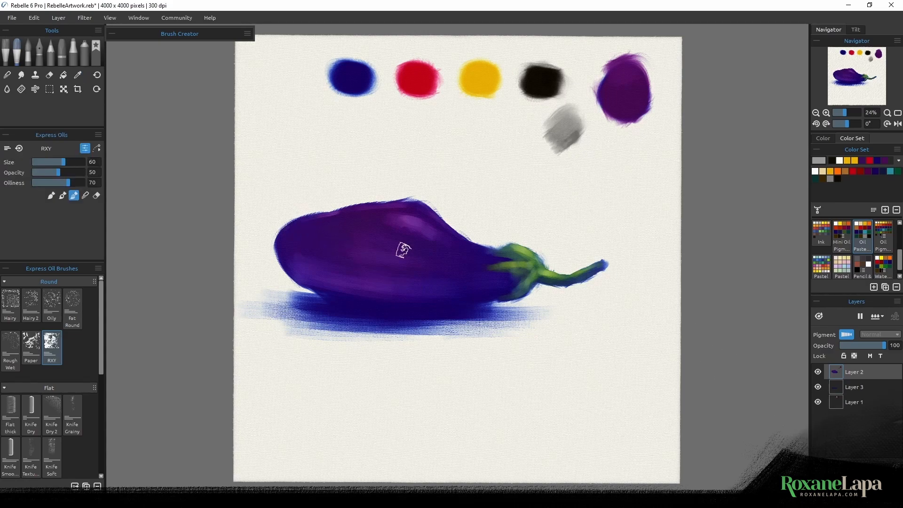
left_click(854, 355)
key("[")
left_click_drag(289, 222, 354, 208)
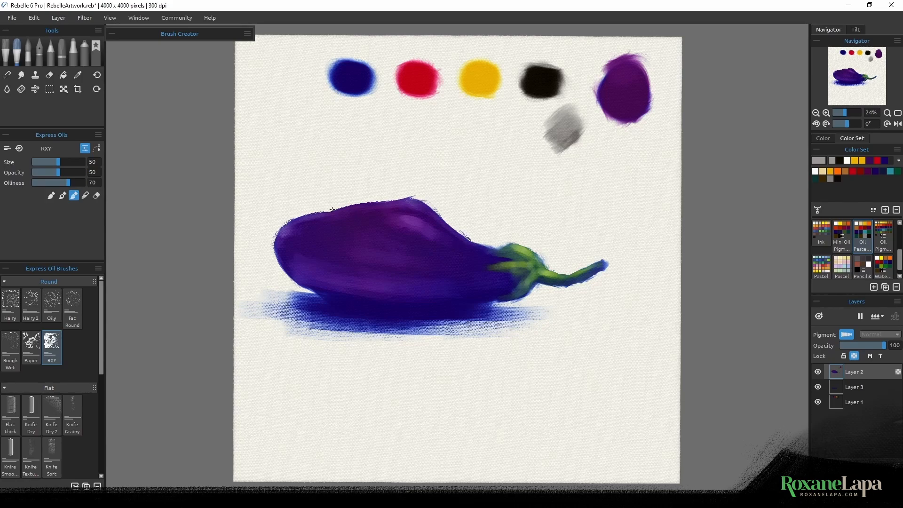
Soften the grey light over the eggplant's rounded end, using brush sizes 40 and 70
key("bracketright")
key("bracketright")
key("bracketleft")
key("bracketleft")
key("bracketleft")
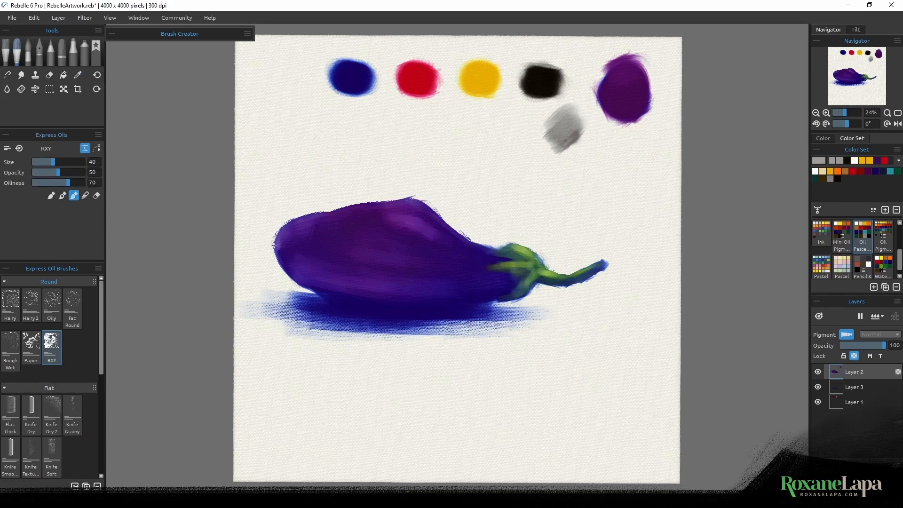
key("bracketright")
key("bracketright")
key("bracketright")
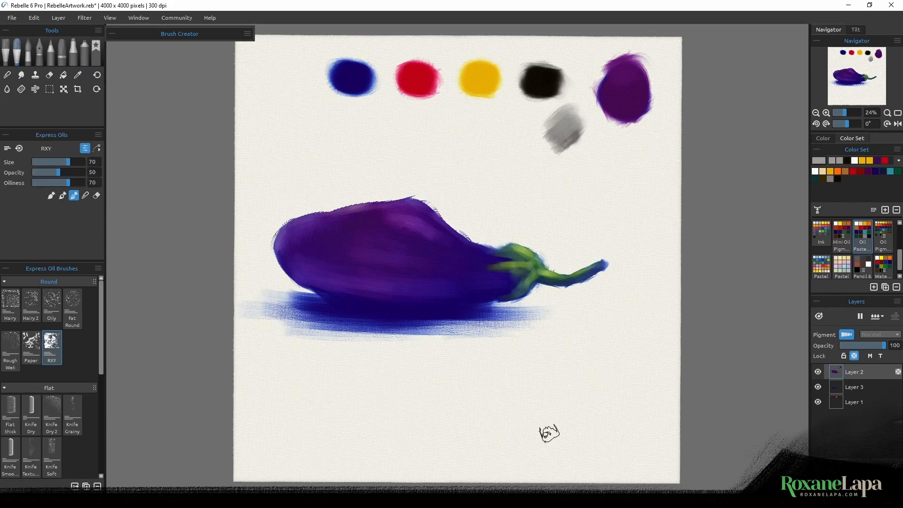
Paint white strokes over the outer edge of the blue shadow on Layer 3 at brush size 90
left_click(485, 148, "alt")
key("alt+bracketleft")
mouse_move(549, 396)
left_mouse_down()
mouse_move(516, 412)
mouse_move(329, 364)
left_mouse_up()
key("bracketright")
left_click_drag(376, 104, 374, 242)
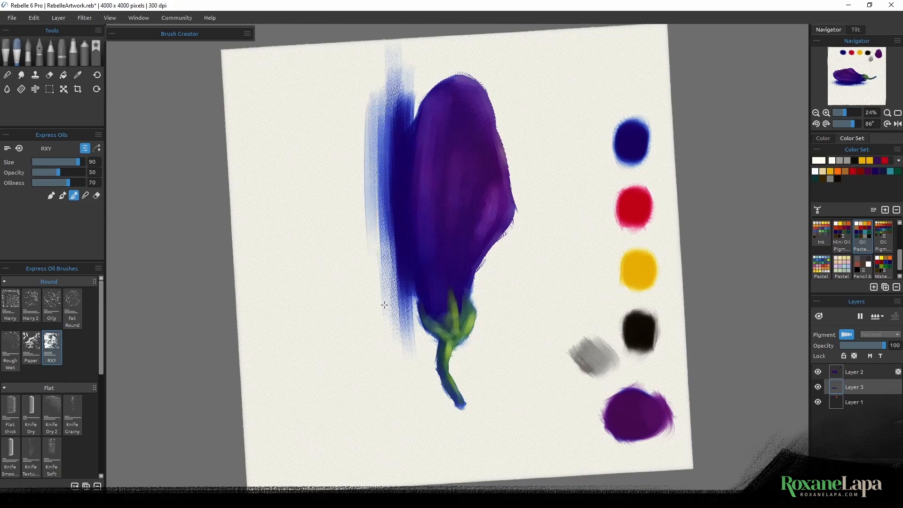
left_click_drag(379, 167, 378, 71)
left_click_drag(365, 109, 374, 282)
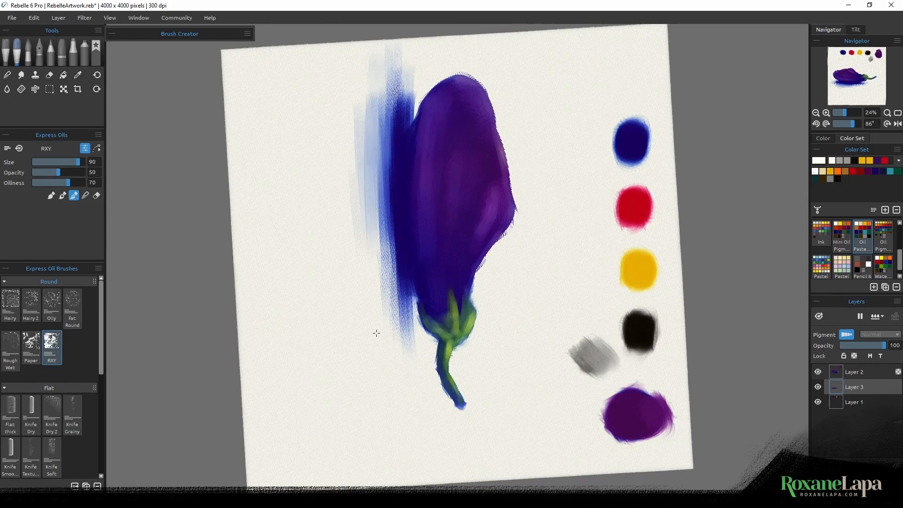
Add a layer above Layer 1 and paint a pale blue background around the eggplant, sampled from the shadow, at brush size 100
left_click(857, 404)
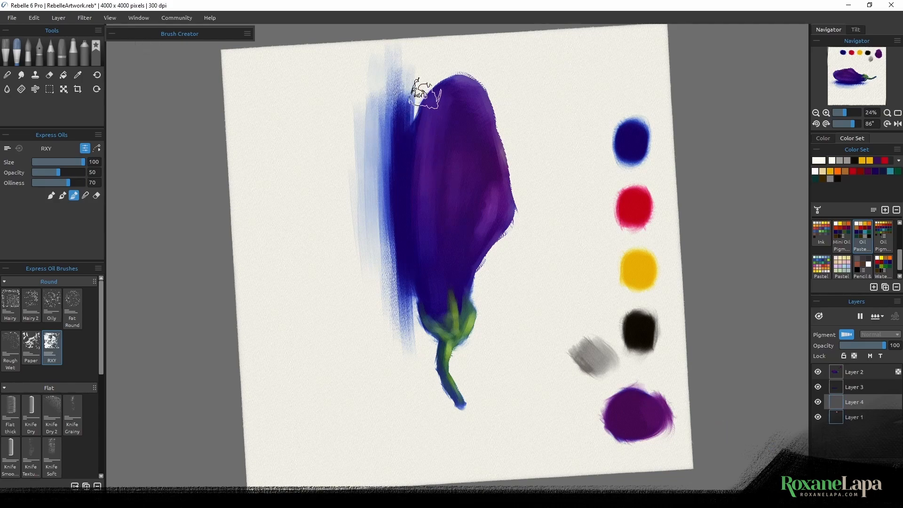
left_click_drag(423, 94, 426, 130)
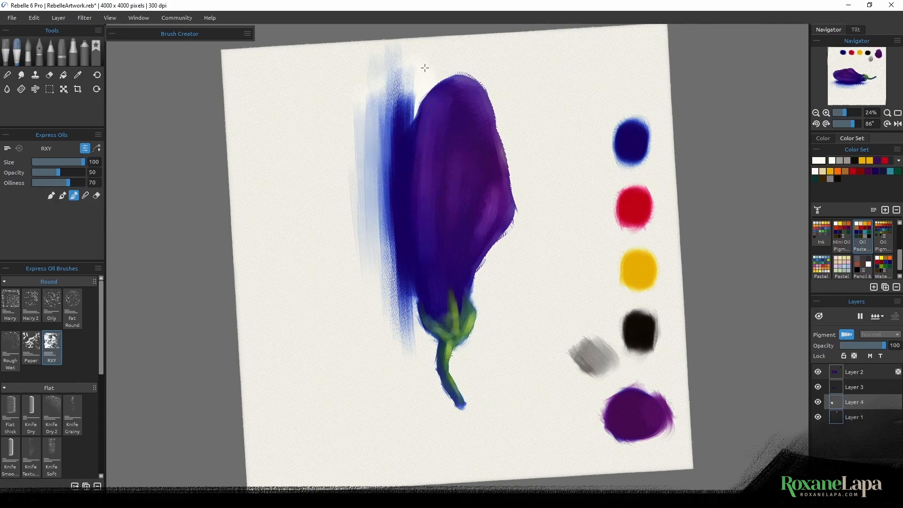
left_click(377, 171, "alt")
mouse_move(395, 85)
left_mouse_down()
mouse_move(375, 227)
mouse_move(414, 364)
left_mouse_up()
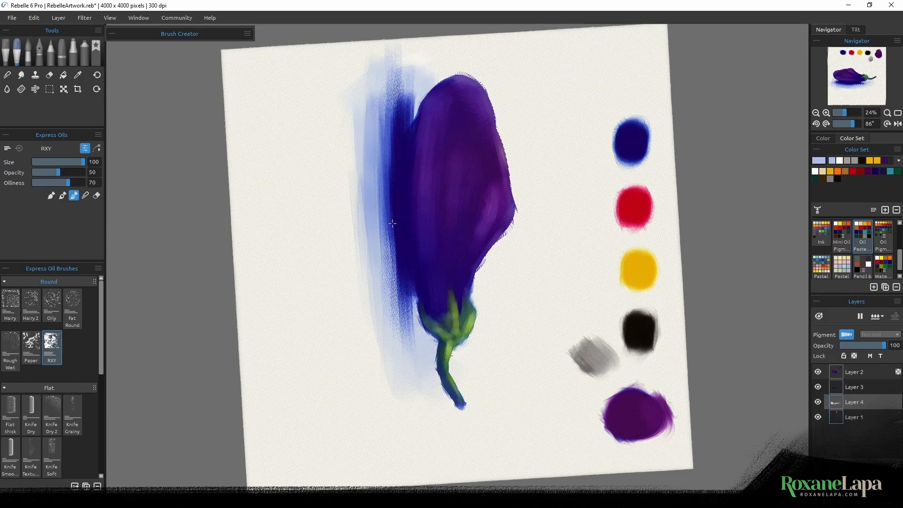
left_click_drag(364, 134, 350, 303)
mouse_move(395, 75)
left_mouse_down()
mouse_move(496, 322)
mouse_move(525, 122)
left_mouse_up()
left_click_drag(322, 135, 329, 400)
mouse_move(291, 235)
left_mouse_down()
mouse_move(318, 207)
mouse_move(608, 333)
left_mouse_up()
Select all four layers and move the artwork slightly to the right with the Transform tool
left_click(861, 417)
left_click(860, 371, "shift")
left_click(63, 89)
left_click_drag(465, 255, 477, 256)
key("Return")
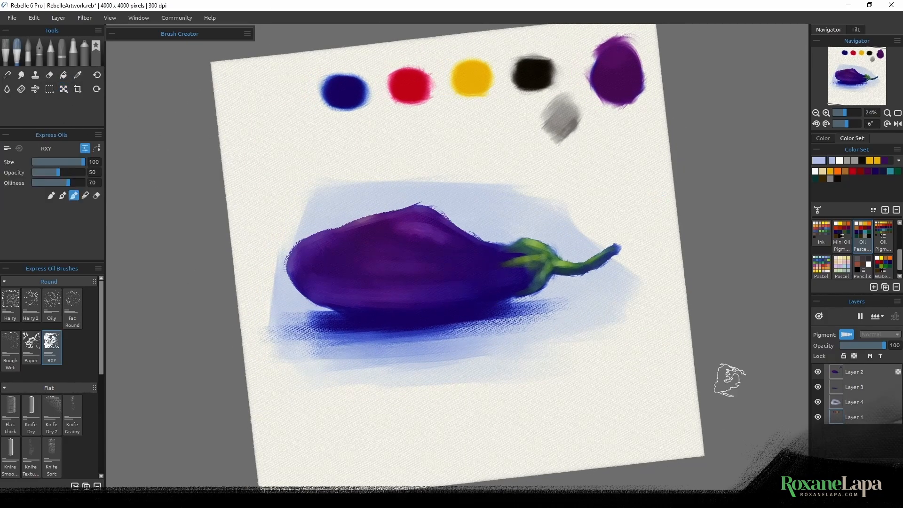
Select Layer 2, unlock its transparency and paint soft shading on the eggplant's rounded end with sampled black at brush size 50
left_click(854, 372)
left_click_drag(622, 263, 637, 282)
left_click(853, 356)
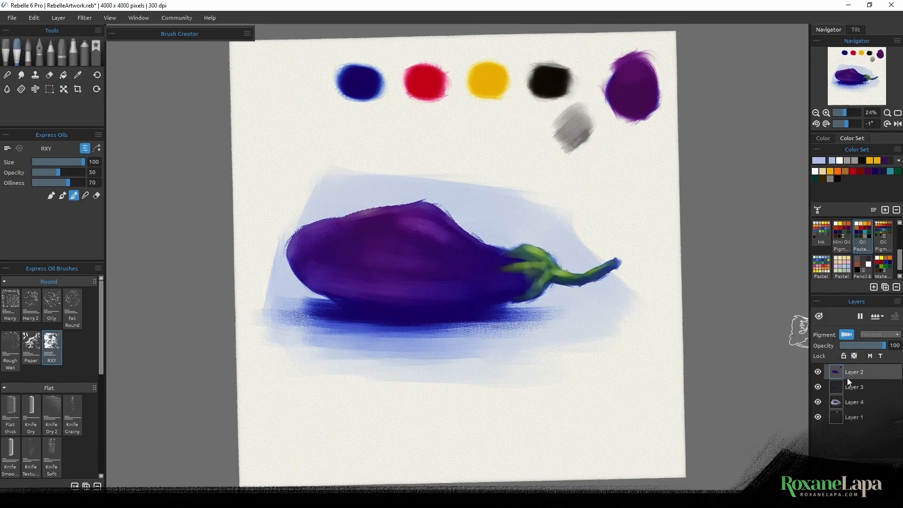
left_click(544, 96, "alt")
left_click_drag(544, 98, 637, 278)
key("[")
key("[")
key("[")
key("[")
key("[")
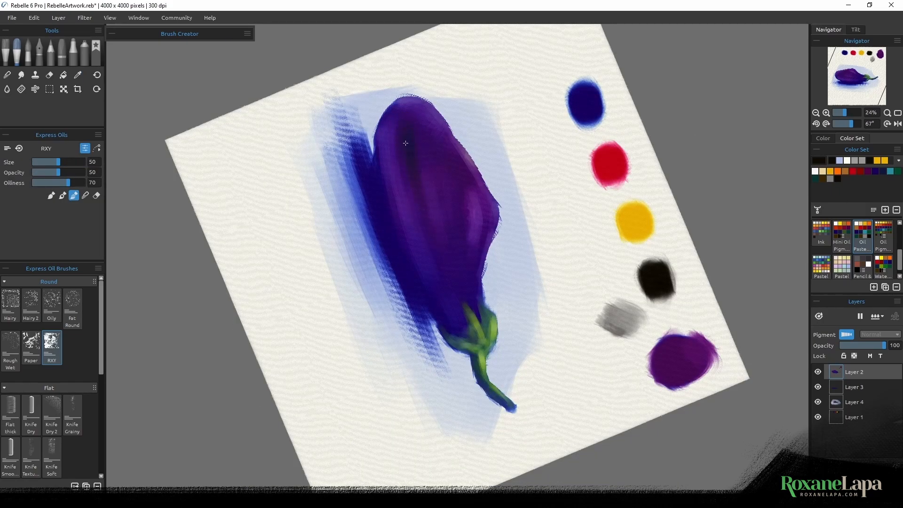
left_click_drag(384, 110, 384, 221)
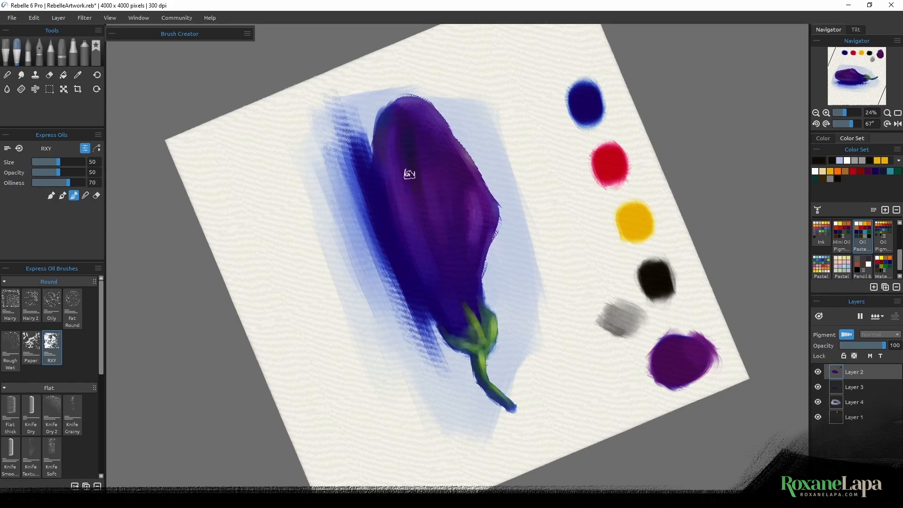
Switch the brush to plain painting mode and deepen the black shading on the rounded end, enlarging the brush to 80
key("]")
left_click_drag(403, 135, 431, 249)
key("b")
mouse_move(383, 130)
left_mouse_down()
mouse_move(391, 207)
mouse_move(408, 112)
mouse_move(441, 164)
left_mouse_up()
key("]")
key("]")
key("[")
left_click_drag(436, 107, 443, 122)
key("]")
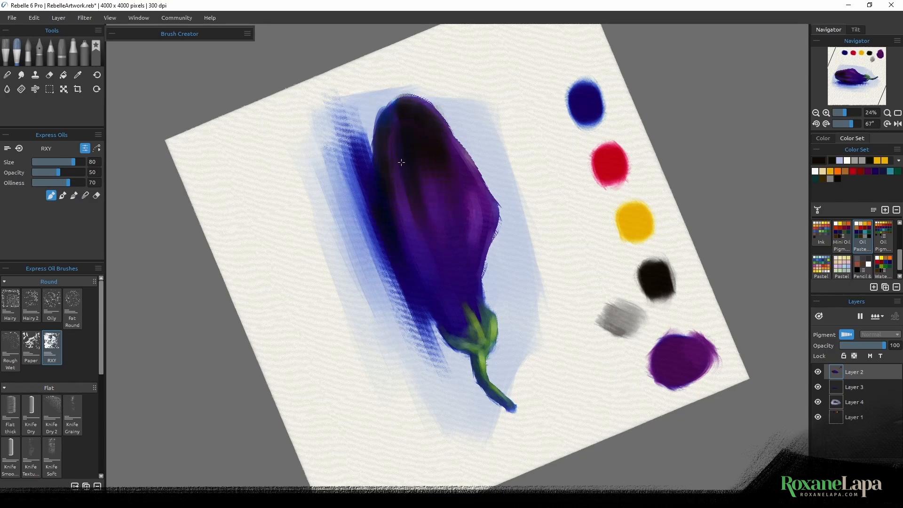
left_click_drag(388, 109, 390, 153)
Extend the black shading down the eggplant's shadow side and around the neck below the green cap, varying the brush size
key("[")
key("[")
key("[")
left_click_drag(460, 324, 414, 263)
key("]")
key("]")
key("]")
key("]")
key("]")
key("[")
key("[")
mouse_move(440, 198)
left_mouse_down()
mouse_move(427, 244)
mouse_move(463, 275)
mouse_move(465, 268)
left_mouse_up()
key("[")
key("]")
Sample the body's purple to rework the middle, and paint a white highlight on the light-facing side at brush size 60
left_click(481, 229, "alt")
left_click_drag(482, 228, 433, 418)
left_click(424, 151, "alt")
left_click_drag(425, 151, 471, 219)
key("[")
key("[")
left_click_drag(472, 219, 473, 244)
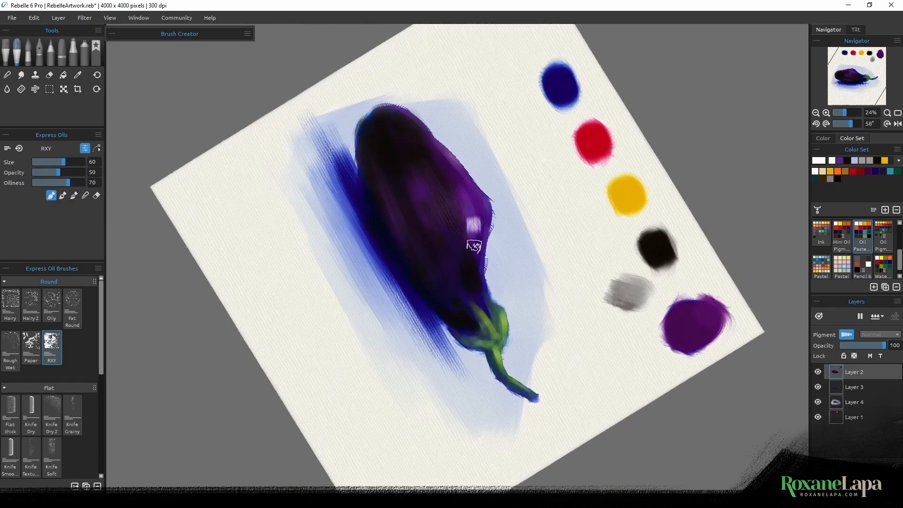
left_click_drag(444, 160, 463, 191)
Paint a thin light reflection line along the eggplant's shadow-side edge with a smaller brush
key("[")
key("[")
key("[")
key("[")
left_click_drag(370, 173, 408, 258)
left_click_drag(408, 257, 428, 454)
Switch the brush back to its blending paint mode and soften the body highlight with a sampled light purple at size 40
left_click(74, 195)
mouse_move(443, 222)
left_mouse_down()
mouse_move(419, 214)
mouse_move(430, 226)
mouse_move(386, 258)
mouse_move(335, 325)
left_mouse_up()
left_click(386, 254, "alt")
left_click_drag(415, 245, 465, 232)
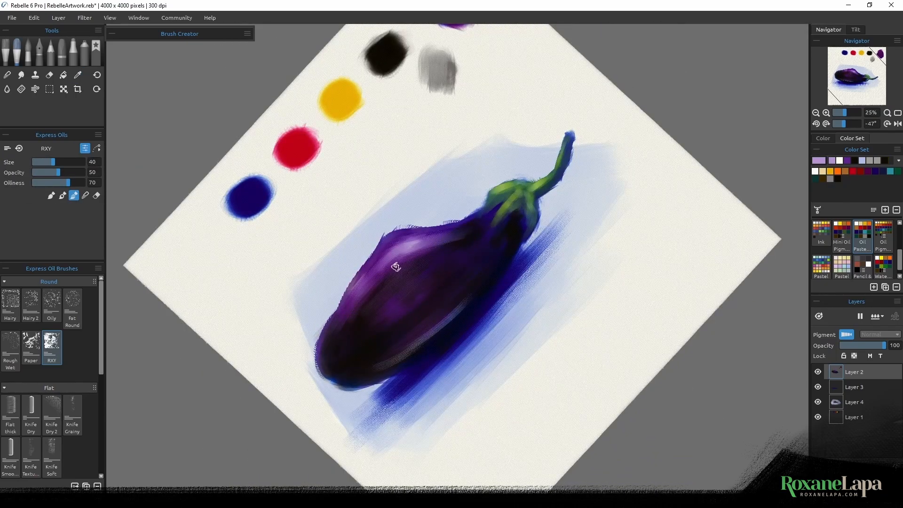
Sample the pale blue background and blend it into the reflected light on the eggplant's underside with a larger brush
left_click(463, 185, "alt")
key("]")
key("]")
key("]")
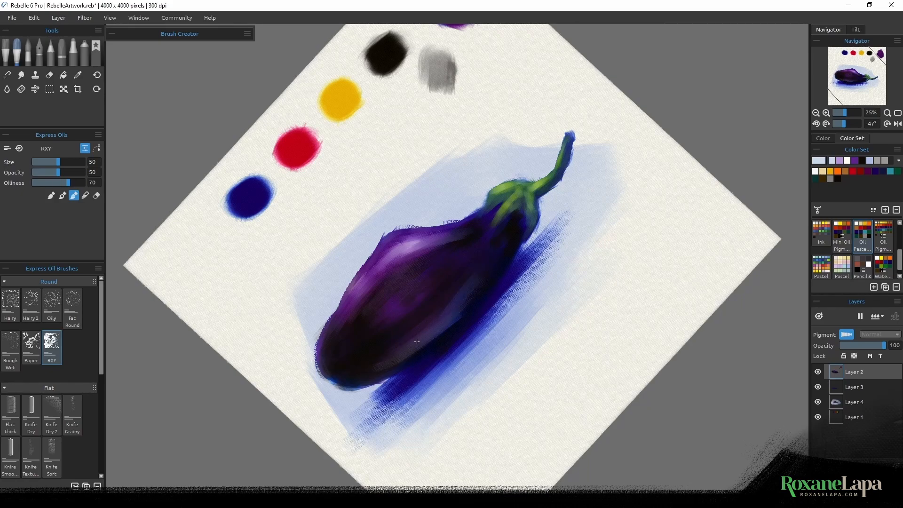
Blend sampled dark blue tones along the eggplant's lower edge beside the shadow at brush size 40
left_click(483, 265, "alt")
key("[")
key("[")
mouse_move(489, 266)
left_mouse_down()
mouse_move(397, 357)
mouse_move(442, 336)
left_mouse_up()
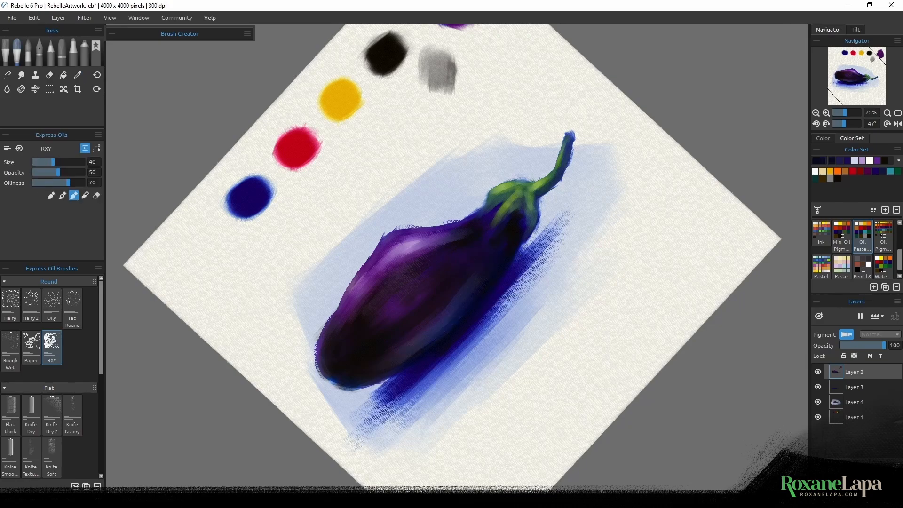
left_click(476, 282, "alt")
left_click_drag(500, 265, 530, 463)
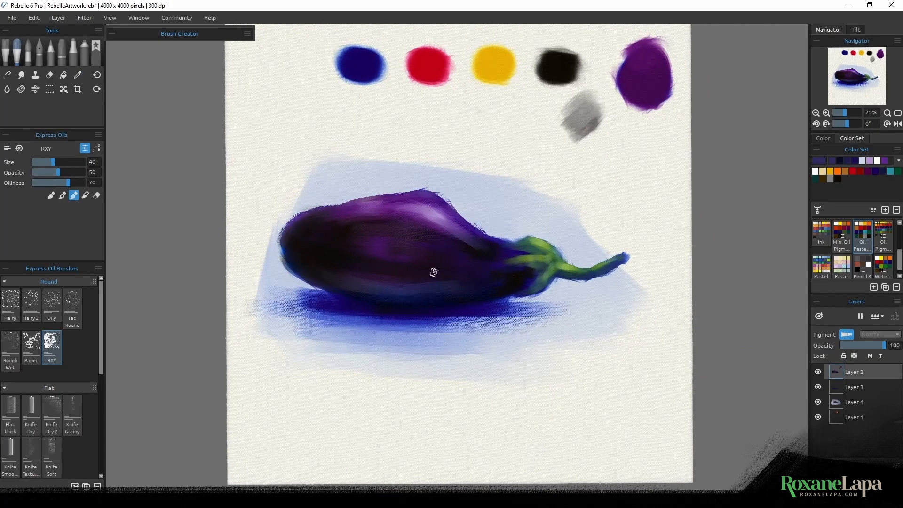
Clean the stray paint around the eggplant's left end and lower outline on Layer 2 with the RXY brush in erasing mode
left_click(97, 195)
mouse_move(282, 235)
left_mouse_down()
mouse_move(329, 205)
mouse_move(324, 281)
left_mouse_up()
mouse_move(320, 281)
left_mouse_down()
mouse_move(419, 205)
mouse_move(504, 207)
left_mouse_up()
mouse_move(497, 204)
left_mouse_down()
mouse_move(498, 282)
mouse_move(521, 361)
left_mouse_up()
left_click_drag(541, 391, 489, 350)
mouse_move(296, 325)
left_mouse_down()
mouse_move(347, 361)
mouse_move(645, 370)
mouse_move(657, 346)
left_mouse_up()
On Layer 4, extend the shadow below the stem with sampled blue and retouch the background beside the left end with pale blue
left_click(853, 402)
left_click(516, 292, "alt")
left_click_drag(564, 281, 614, 269)
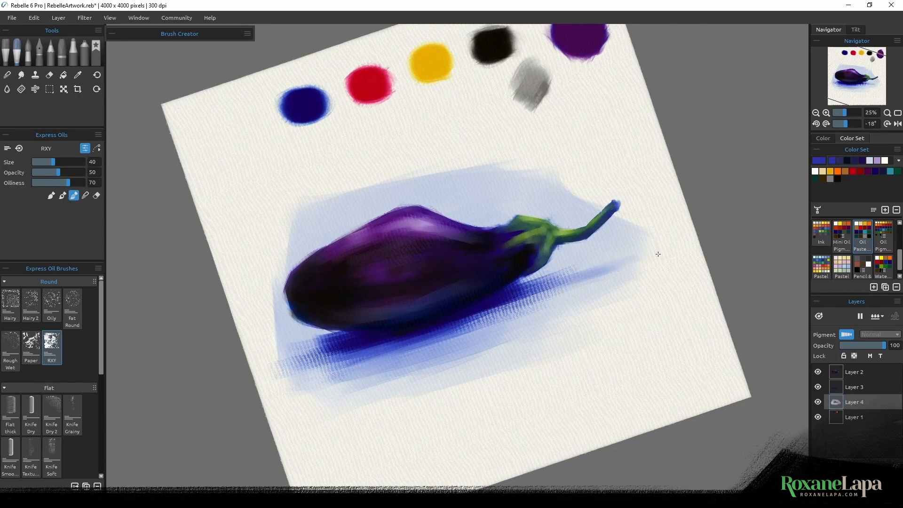
left_click_drag(643, 256, 581, 377)
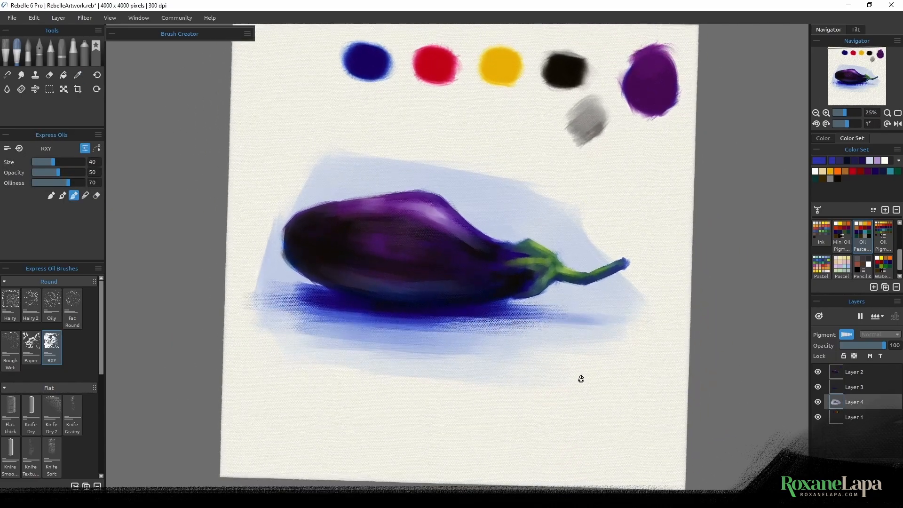
left_click(269, 266, "alt")
mouse_move(269, 266)
left_mouse_down()
mouse_move(284, 277)
mouse_move(281, 286)
mouse_move(301, 284)
mouse_move(288, 290)
left_mouse_up()
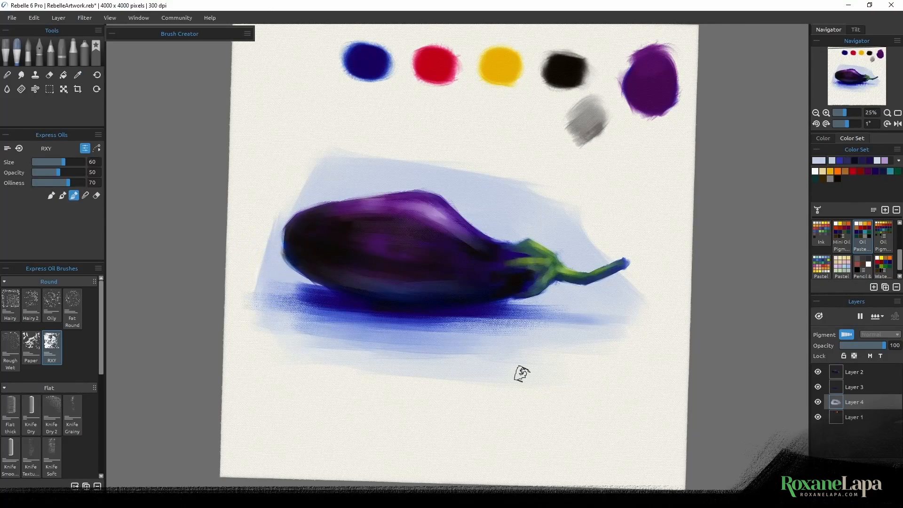
Erase excess paint from the cast shadow on Layer 3 using the RXY Eraser at size 70
left_click(842, 387)
key("e")
key("bracketright")
key("bracketright")
key("bracketright")
key("bracketright")
key("bracketright")
key("bracketright")
key("bracketright")
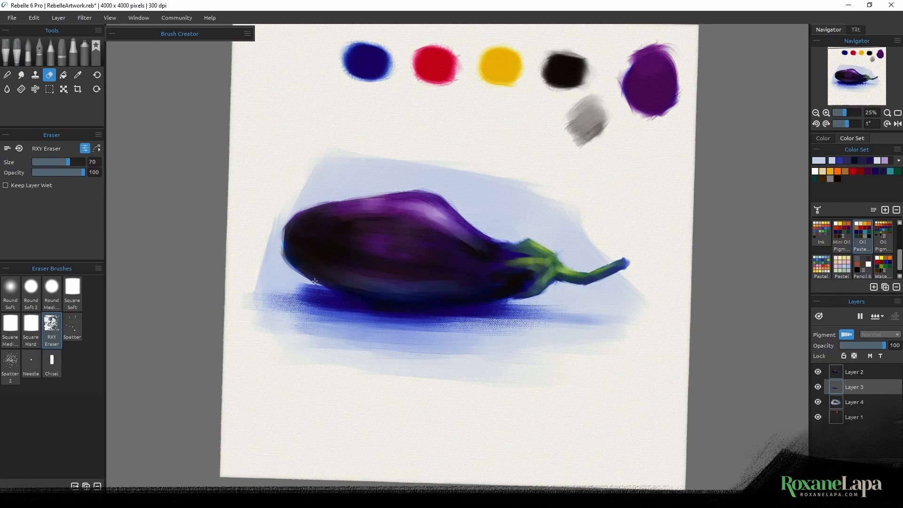
left_click_drag(180, 331, 184, 349)
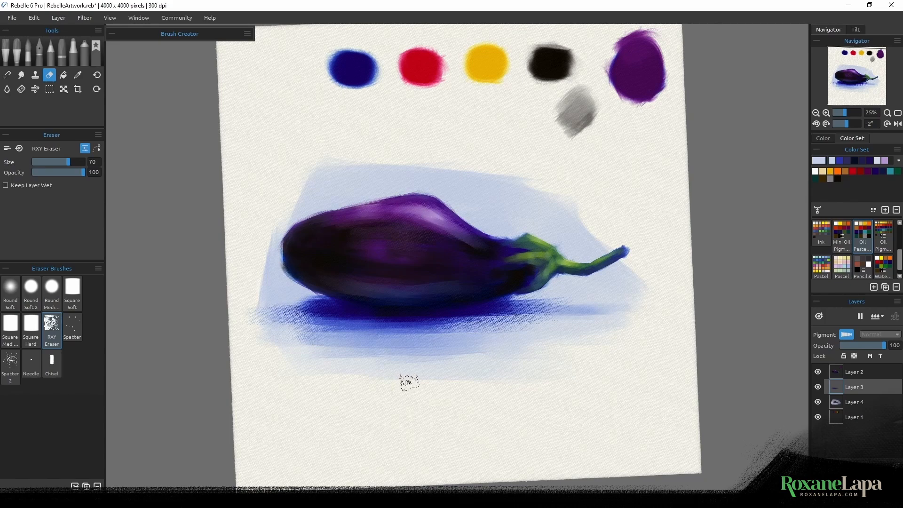
Transform the shadow layer, flattening it to 550 px high and rotating it by 1.05°
key("ctrl+t")
left_click_drag(415, 362, 414, 352)
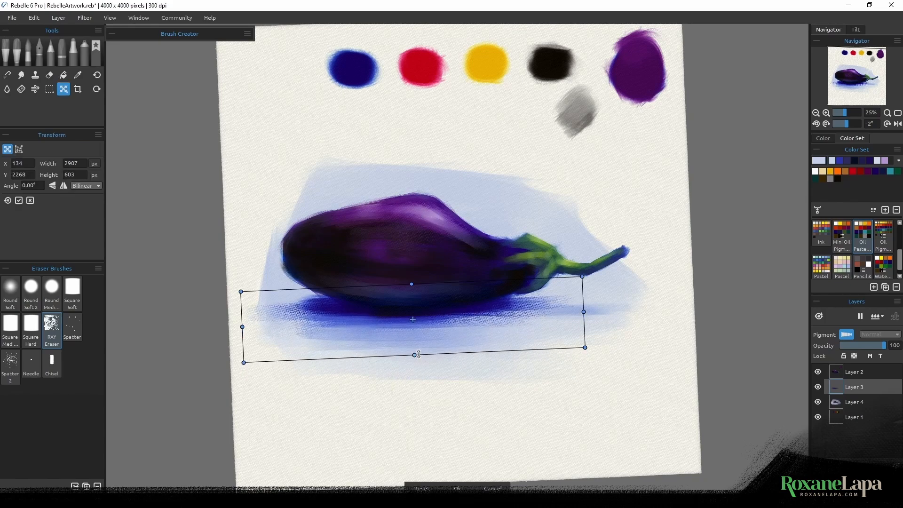
left_click_drag(413, 284, 413, 288)
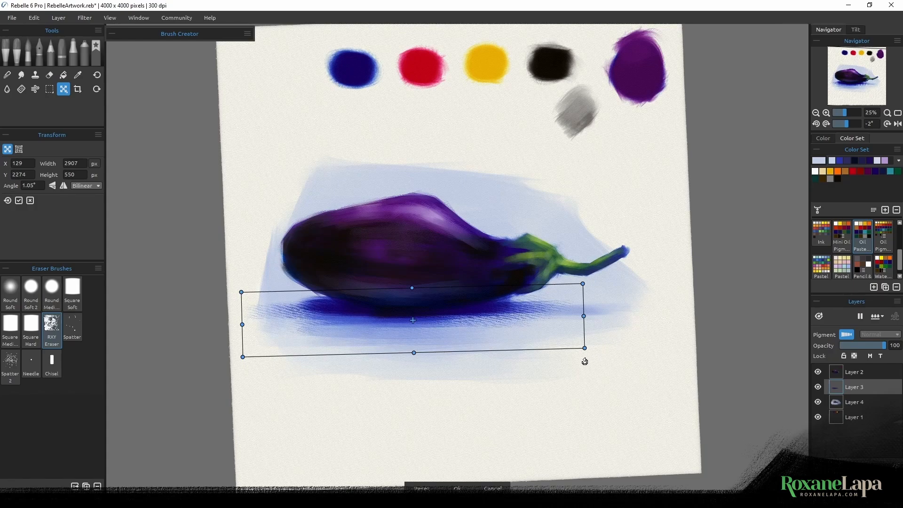
key("Return")
mouse_move(557, 258)
left_mouse_down()
mouse_move(591, 294)
mouse_move(651, 230)
left_mouse_up()
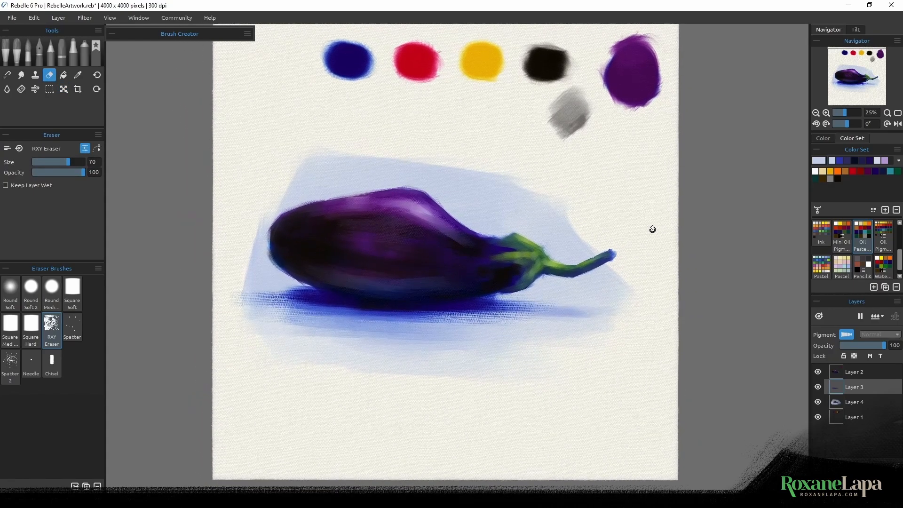
Trim the shadow's edge under the eggplant's left end and calyx with a smaller eraser, and select Layer 4 for background touch-ups
key("bracketleft")
key("bracketleft")
key("bracketleft")
key("bracketleft")
key("bracketleft")
left_click_drag(323, 293, 283, 289)
left_click_drag(538, 299, 459, 291)
left_click(854, 401)
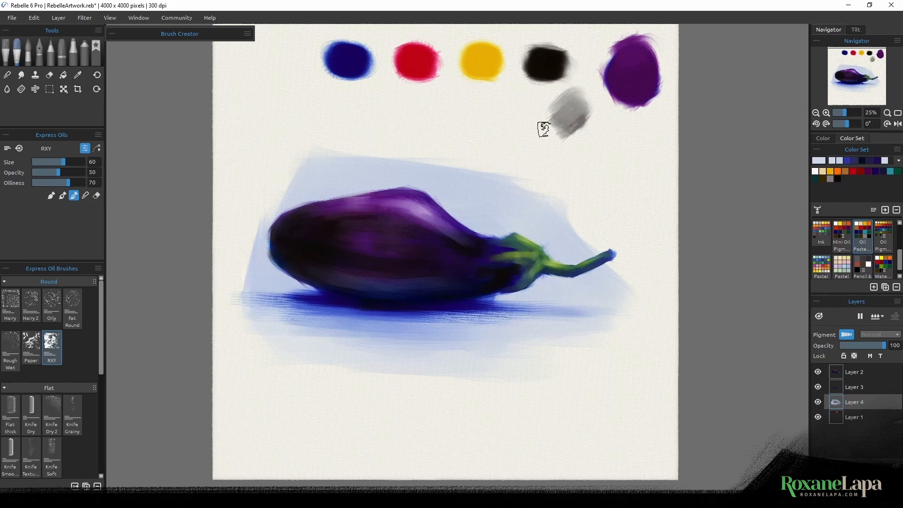
On Layer 2, sample the red swatch with the paint brush at size 20 for accents on the stem and calyx
key("bracketleft")
key("bracketleft")
key("bracketleft")
key("bracketleft")
key("bracketleft")
key("bracketleft")
key("bracketleft")
key("bracketleft")
left_click_drag(578, 273, 533, 188)
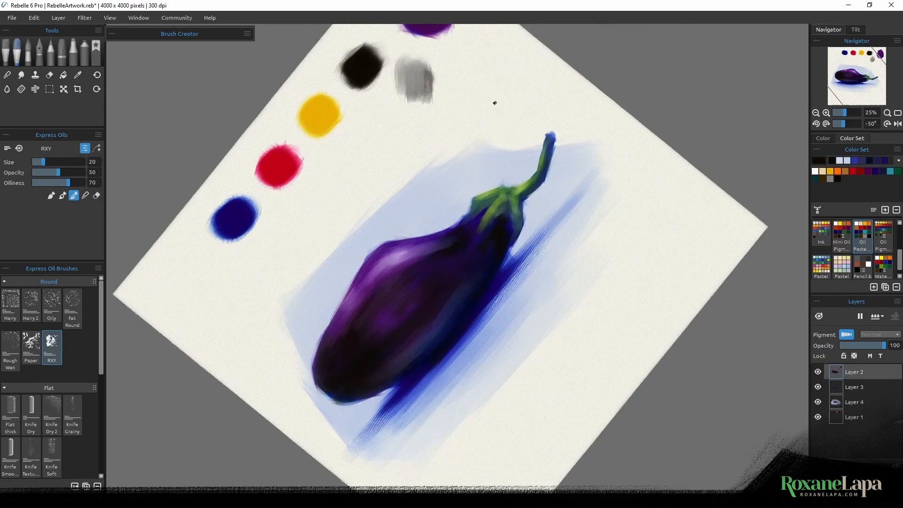
left_click(279, 162, "alt")
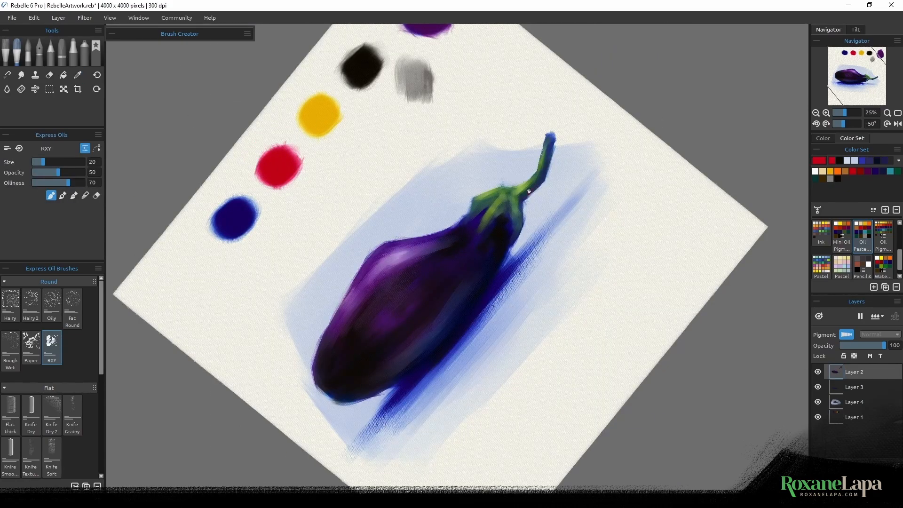
Add whitish highlights to the green calyx and refine their edges with the RXY Eraser at size 20
key("n")
key("e")
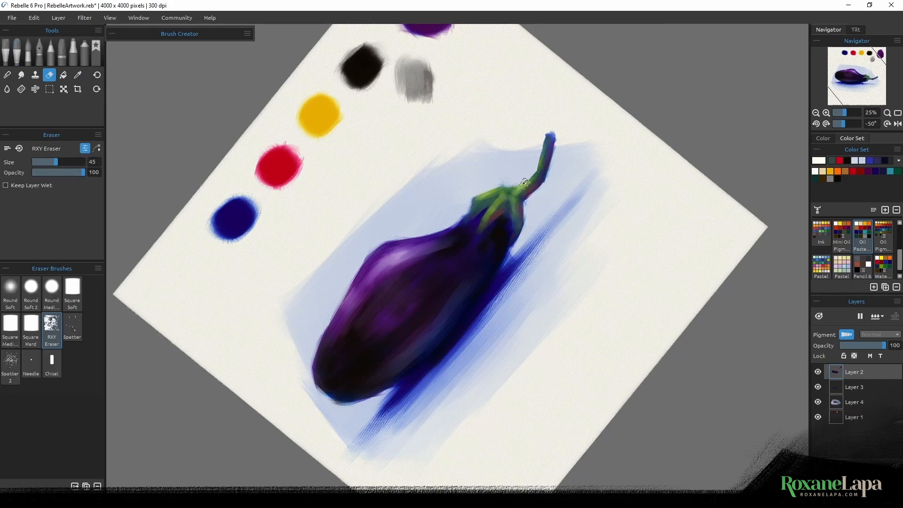
key("bracketleft")
left_click_drag(506, 194, 489, 214)
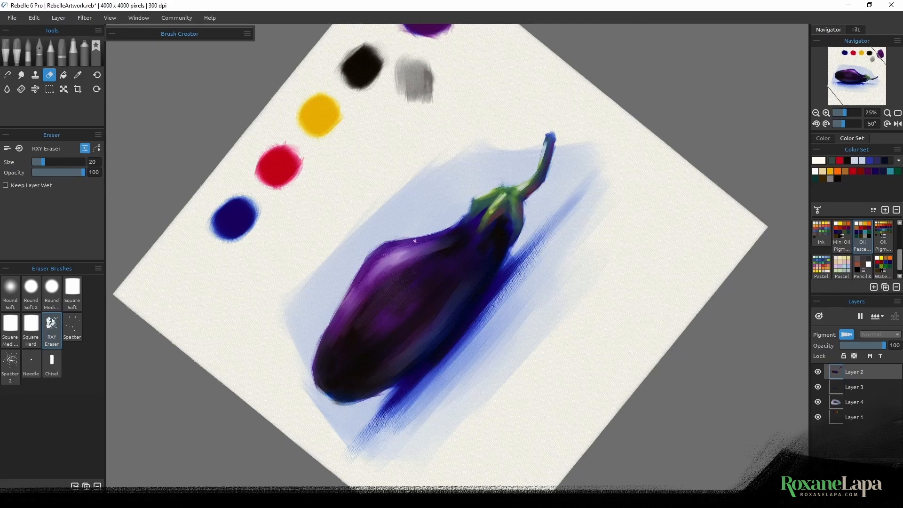
Sample the grey swatch and paint a thin rim light along the eggplant's upper edge on a new layer at brush size 30
key("6")
left_click(431, 75, "alt")
key("b")
left_click(433, 80, "alt")
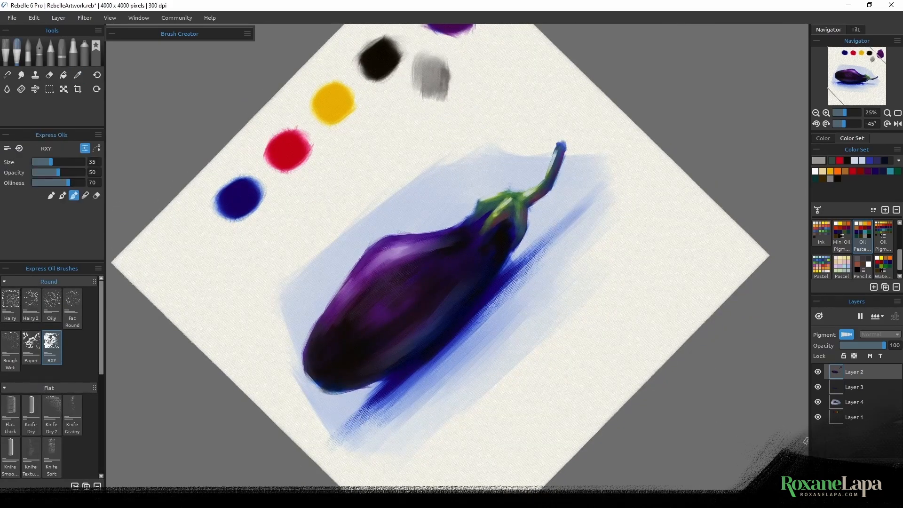
key("ctrl+shift+n")
key("bracketleft")
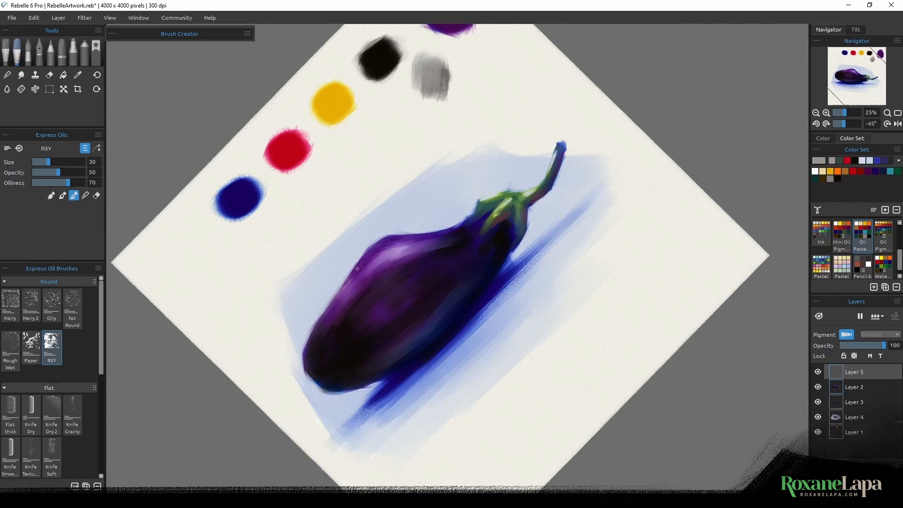
left_click_drag(357, 268, 380, 241)
key("b")
mouse_move(342, 285)
left_mouse_down()
mouse_move(330, 304)
mouse_move(382, 236)
left_mouse_up()
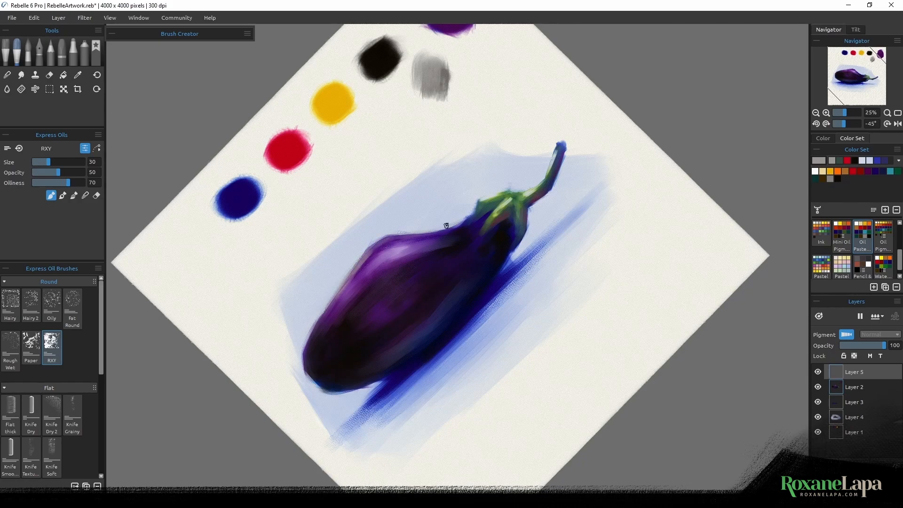
left_click_drag(305, 348, 322, 317)
left_click_drag(445, 264, 360, 318)
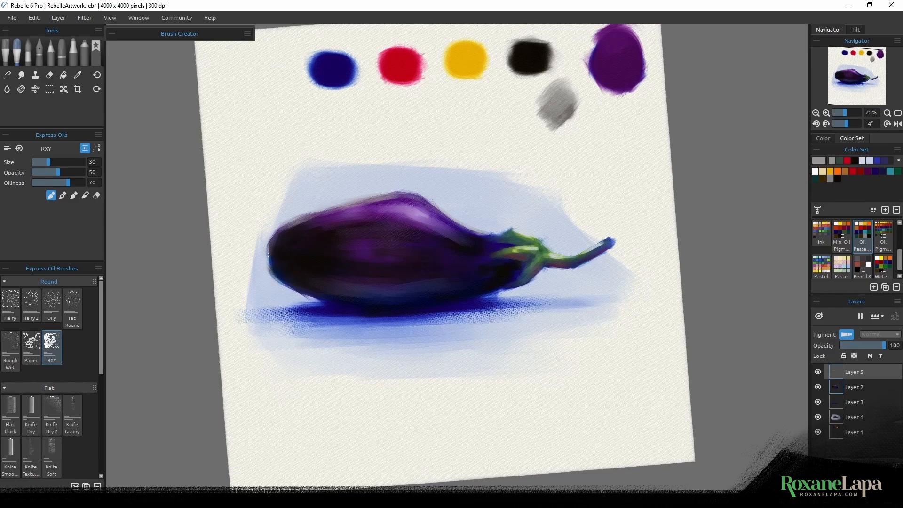
Sample dark tones from the eggplant's body and paint them along the upper edge of its rounded left end
mouse_move(273, 277)
left_mouse_down()
mouse_move(311, 293)
mouse_move(269, 264)
mouse_move(310, 355)
left_mouse_up()
left_click(376, 292, "alt")
left_click(345, 291, "alt")
left_click_drag(284, 306, 338, 257)
left_click(298, 307, "alt")
Soften the upper-left rim of the eggplant with sampled grey and purple tones at brush size 40
key("]")
left_click(292, 297, "alt")
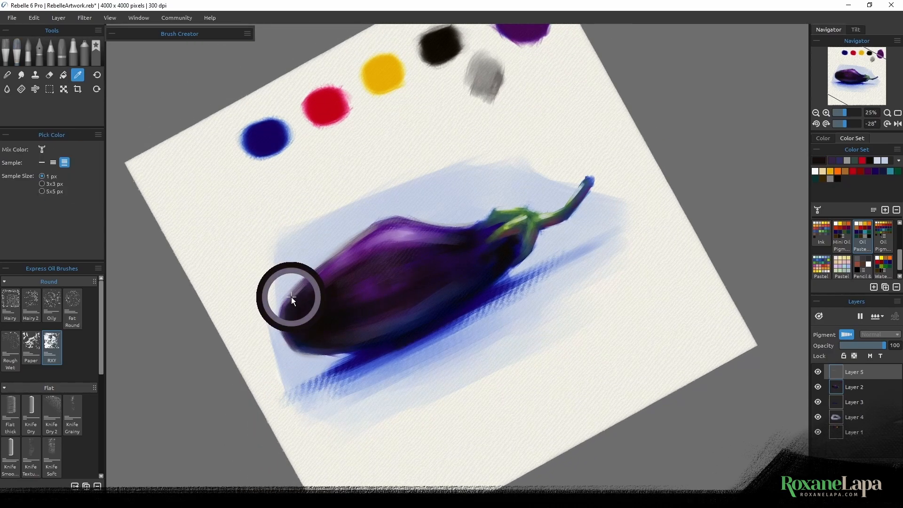
left_click(296, 291, "alt")
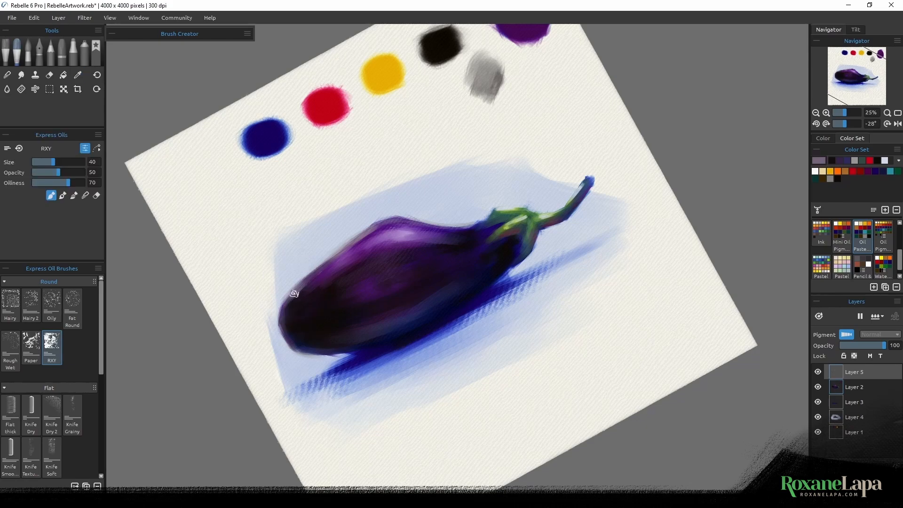
left_click_drag(287, 308, 376, 230)
left_click(348, 260, "alt")
left_click(316, 303, "alt")
left_click_drag(316, 302, 330, 332)
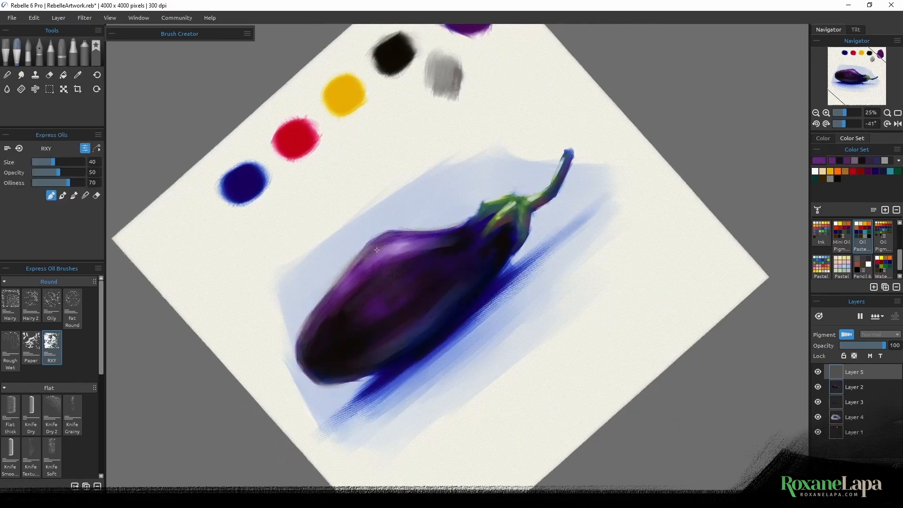
left_click_drag(374, 252, 353, 275)
Refine the calyx and stem base with sampled green, dark and pale blue tones at brush size 20
mouse_move(256, 379)
left_mouse_down()
mouse_move(554, 258)
mouse_move(513, 286)
left_mouse_up()
key("[")
key("[")
left_click(527, 256, "alt")
left_click(521, 281, "alt")
left_click(512, 236, "alt")
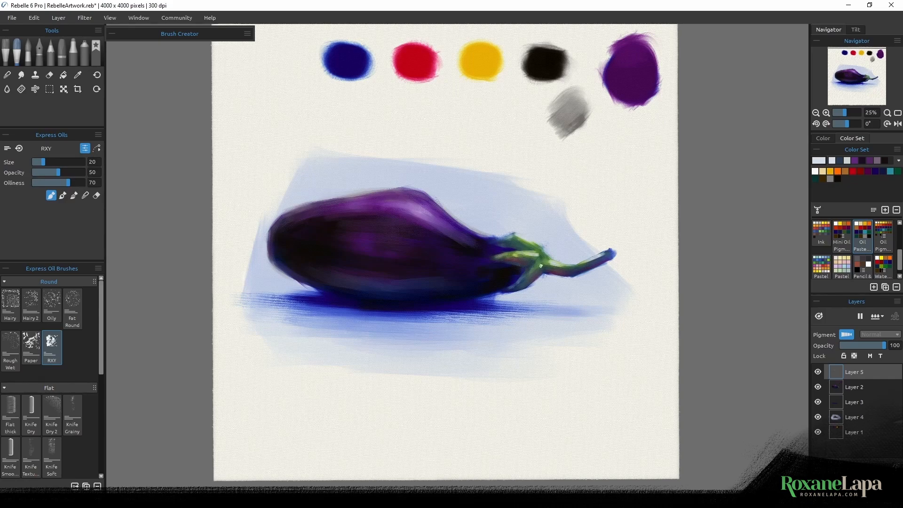
Define the eggplant's lower-left edge above the shadow with sampled dark tones at brush size 20
left_click(293, 264, "alt")
left_click_drag(299, 283, 317, 290)
left_click(317, 286, "alt")
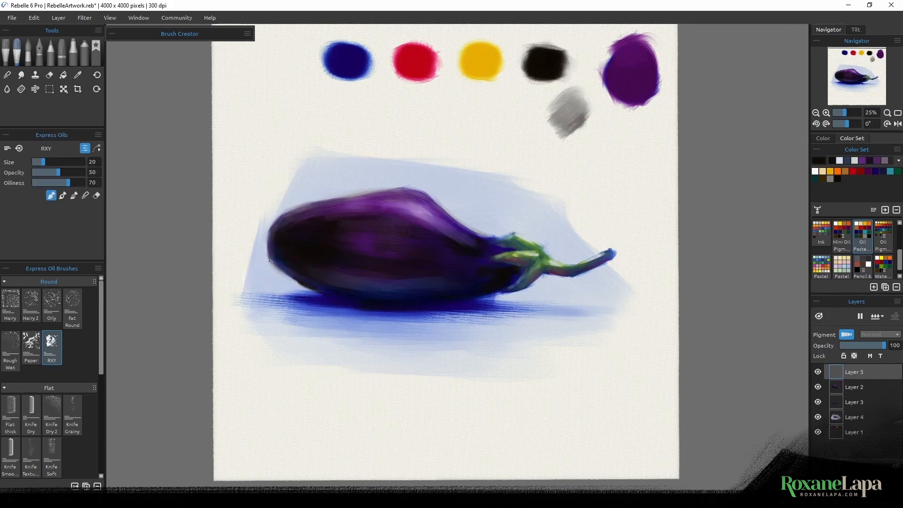
left_click(327, 279, "alt")
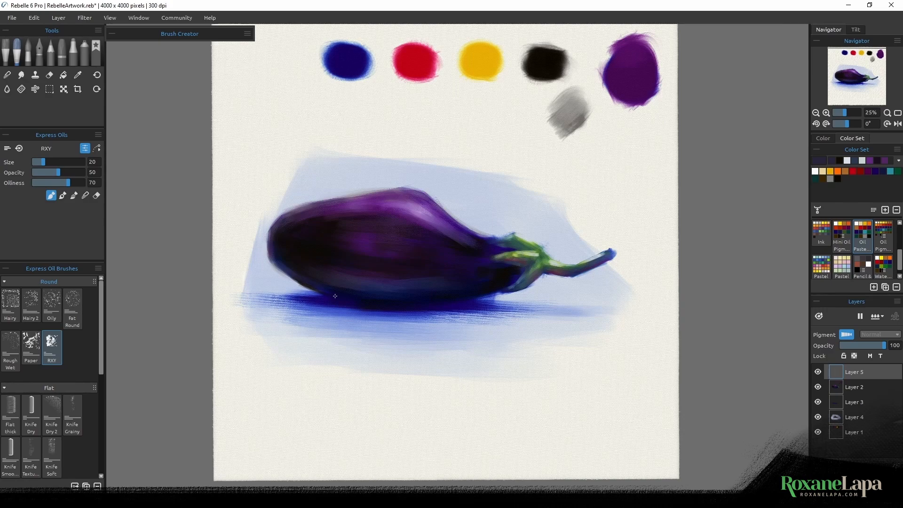
Blend a sampled dark purple into the eggplant's lower-left side with the brush at size 35
left_click(358, 265, "alt")
key("bracketright")
key("bracketright")
key("bracketright")
left_click_drag(306, 268, 295, 262)
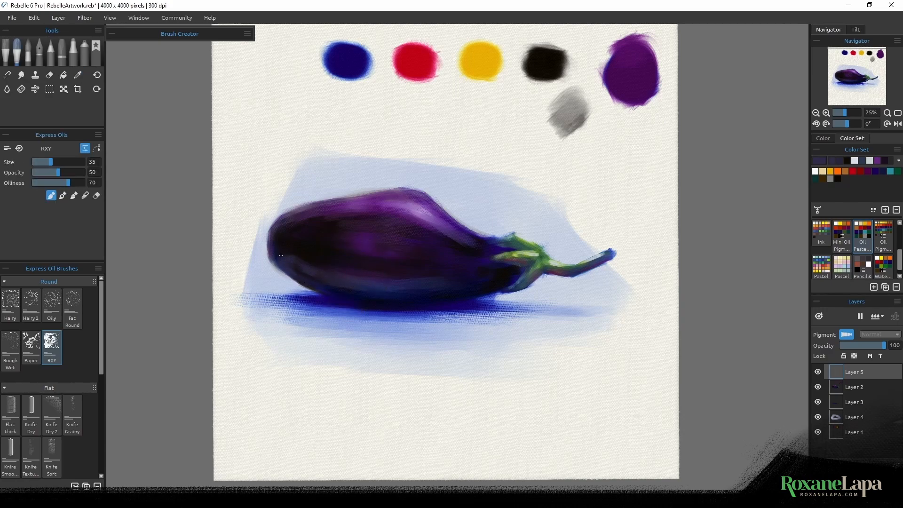
Paint a soft purple glow on the eggplant's dark left end with the brush at size 60
key("bracketright")
key("bracketright")
key("bracketright")
key("bracketright")
key("bracketright")
key("bracketright")
key("bracketright")
left_click_drag(303, 235, 318, 244)
left_click(363, 244, "alt")
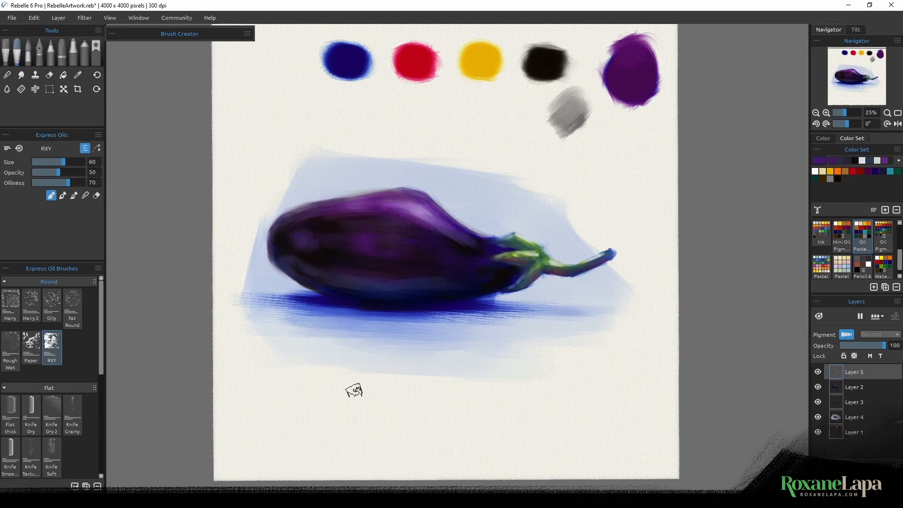
Sign the painting in white below the shadow on a new layer with the brush at size 20
key("bracketleft")
key("bracketleft")
key("bracketleft")
key("bracketleft")
key("bracketleft")
key("bracketleft")
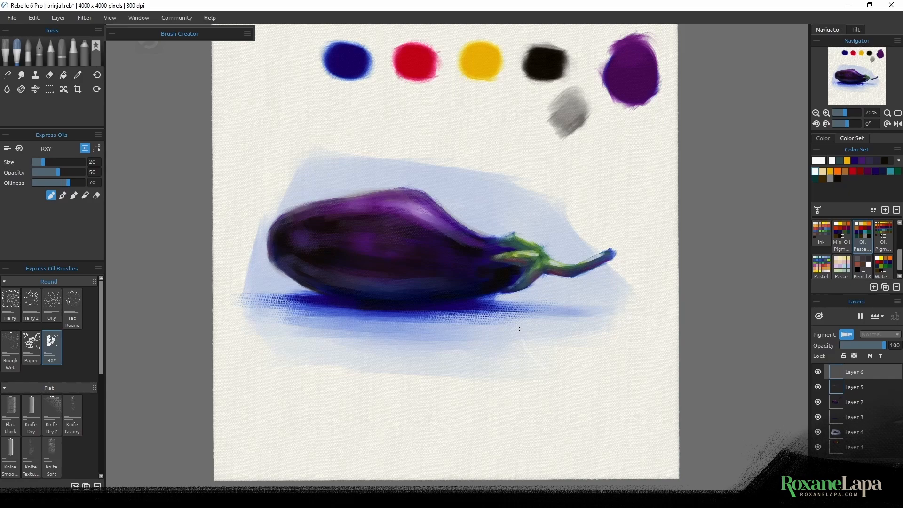
mouse_move(519, 341)
left_mouse_down()
mouse_move(554, 316)
mouse_move(562, 341)
mouse_move(583, 329)
left_mouse_up()
Shrink the signature to 234 × 246 px and move it below the eggplant's left end
key("ctrl+t")
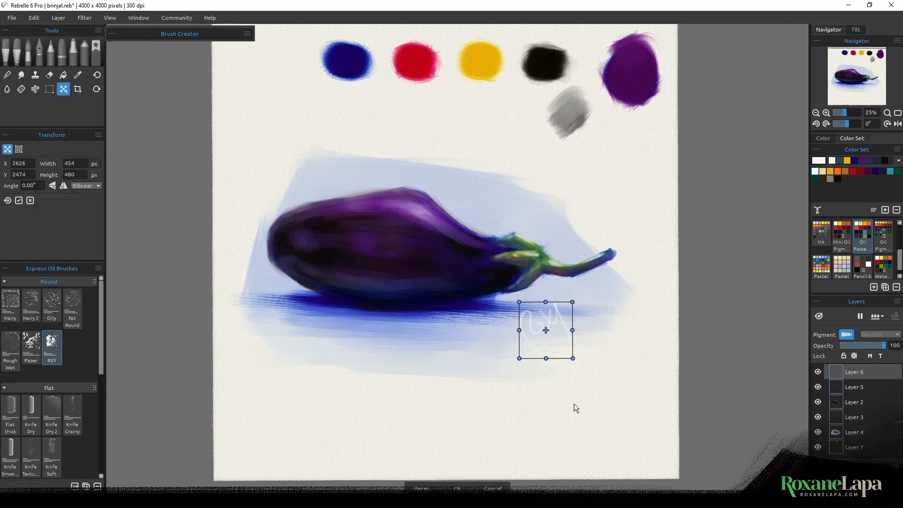
mouse_move(574, 361)
left_mouse_down()
mouse_move(548, 333)
mouse_move(495, 342)
mouse_move(303, 337)
left_mouse_up()
key("Return")
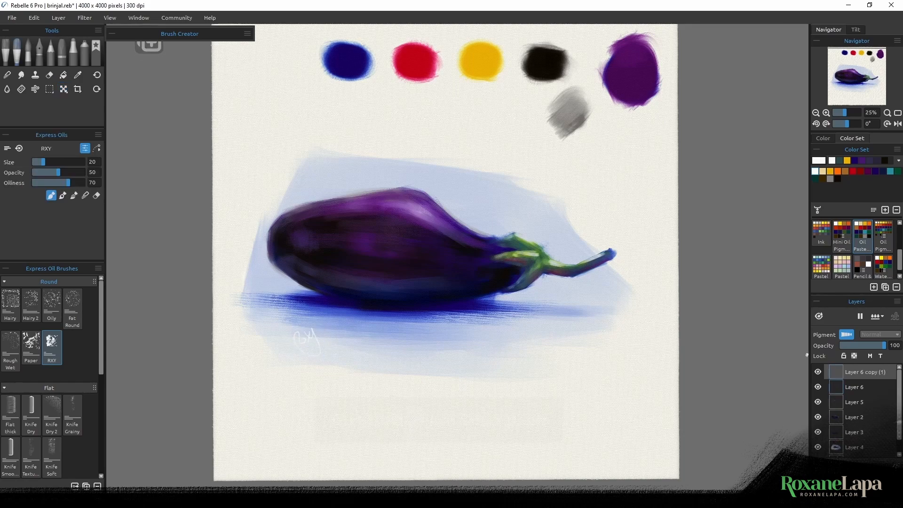
Strengthen the signature by duplicating and merging its layer, and move it below the calyx at X 2745, Y 2682
key("ctrl+j")
key("ctrl+e")
left_click(65, 89)
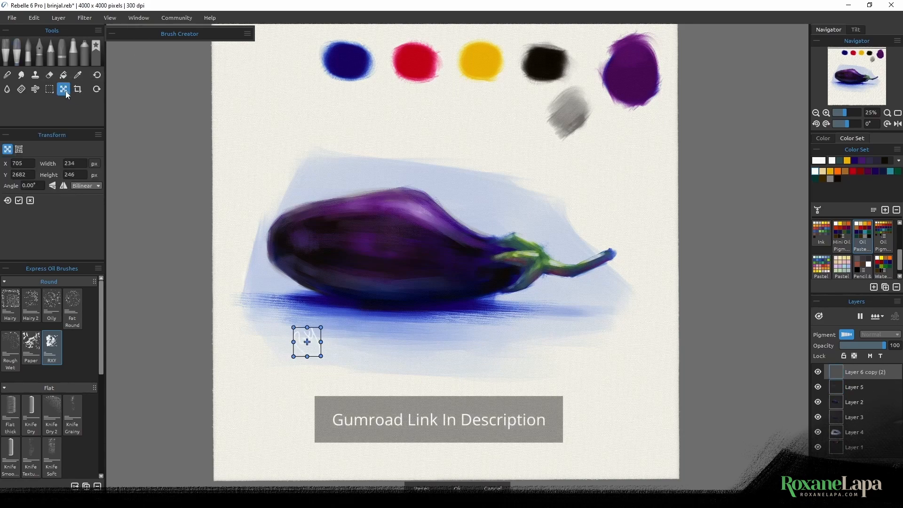
mouse_move(311, 335)
left_mouse_down()
mouse_move(558, 338)
mouse_move(550, 335)
left_mouse_up()
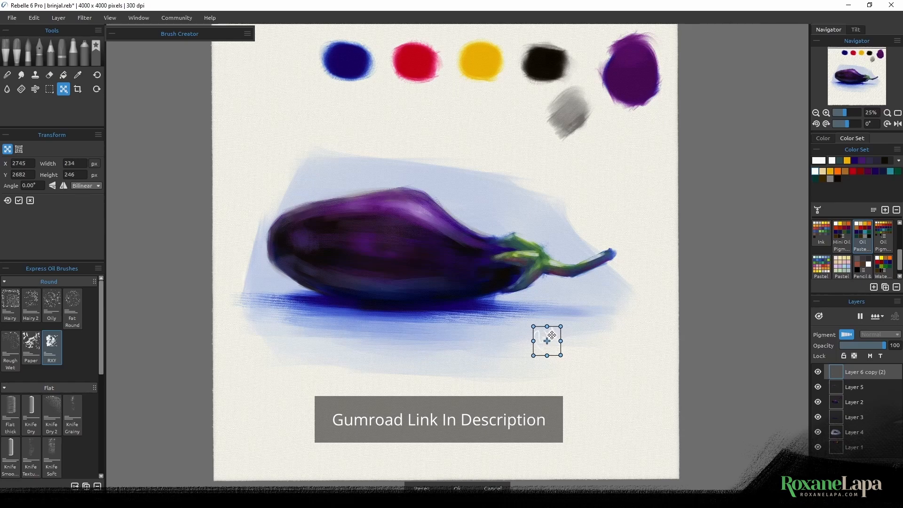
key("Return")
Hide Layer 1 with the colour swatches and delete the purple and grey swatches from Layer 2
left_click(818, 447)
left_click(854, 402)
key("m")
left_click_drag(515, 148, 704, 21)
key("Delete")
key("ctrl+d")
Crop the canvas above and below to frame the eggplant more tightly in a landscape format
key("c")
left_click_drag(438, 42, 439, 125)
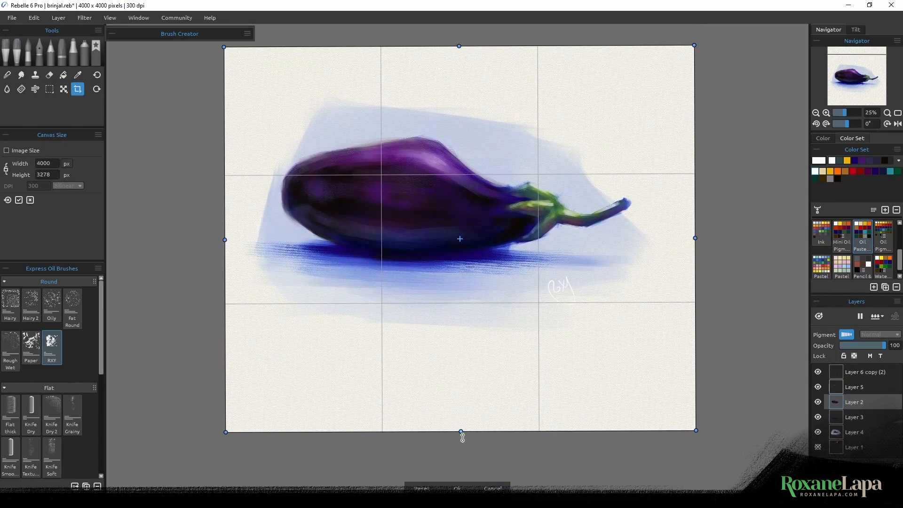
left_click_drag(461, 432, 461, 364)
left_click_drag(460, 47, 460, 61)
left_click_drag(460, 365, 461, 377)
key("Return")
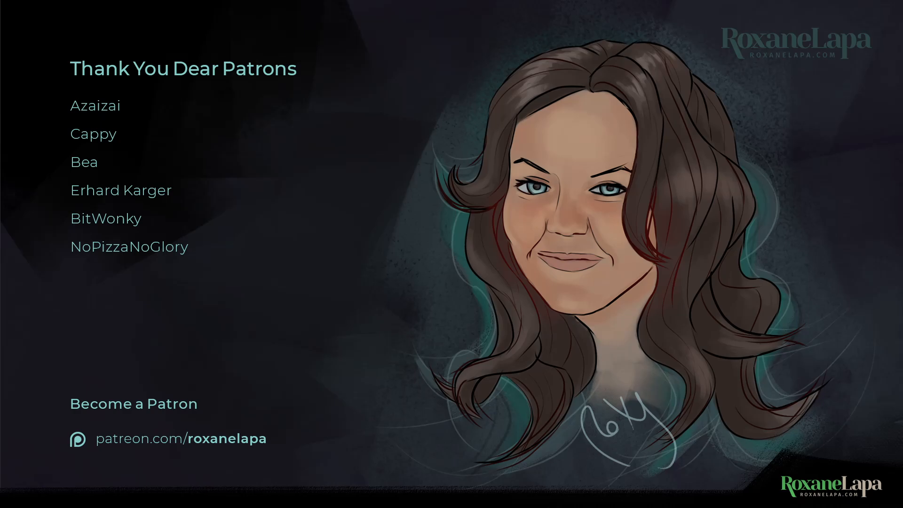